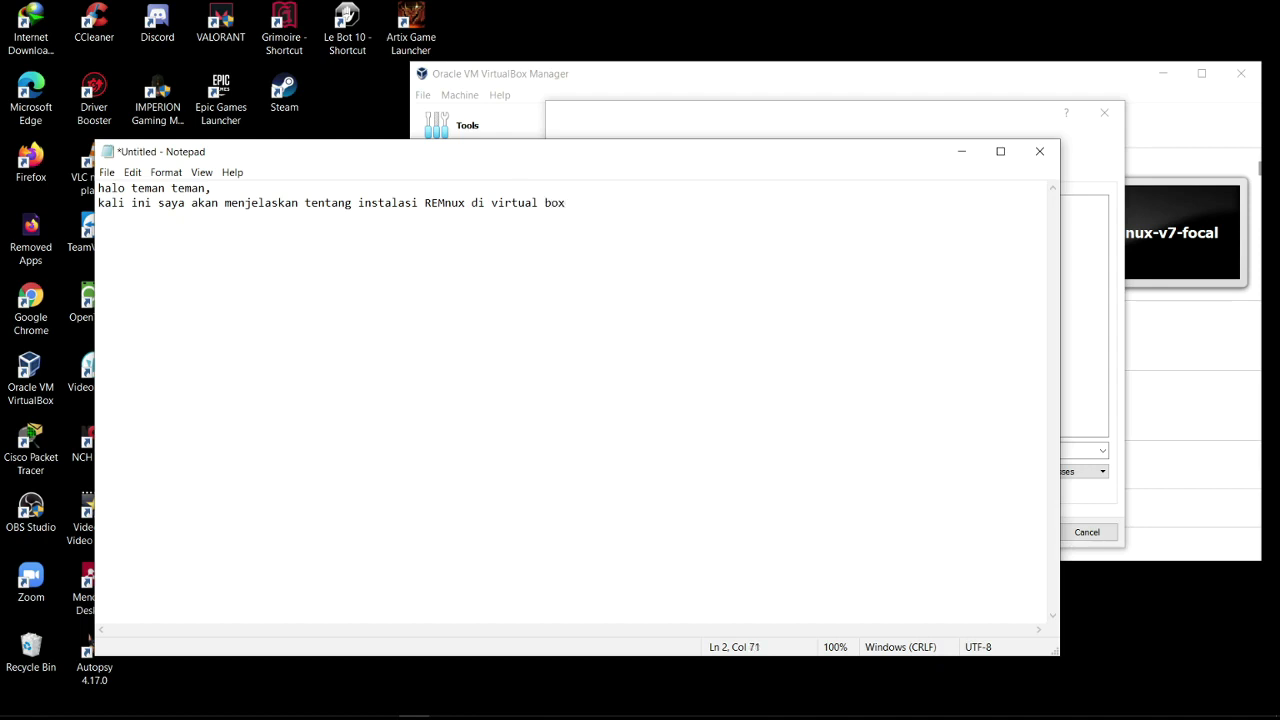
- Start a new paragraph in the notes with "nah untuk teman teman yg belum tau apa itu REMnux, nanti"
key("Return")
type("nah untujk tema")
key("BackSpace")
type("n teman yg belum t")
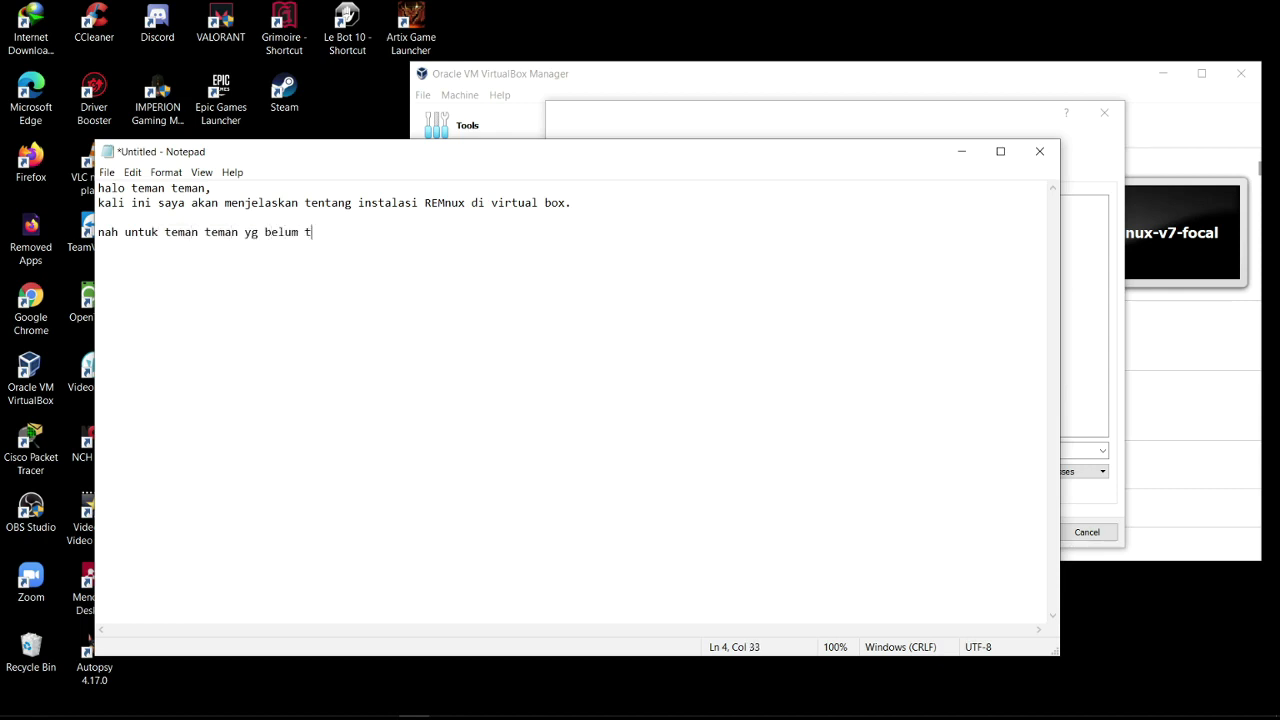
type("au apa itu r")
key("BackSpace")
type("re")
key("BackSpace")
key("BackSpace")
type("RE")
key("BackSpace")
type("EMnux, nanti")
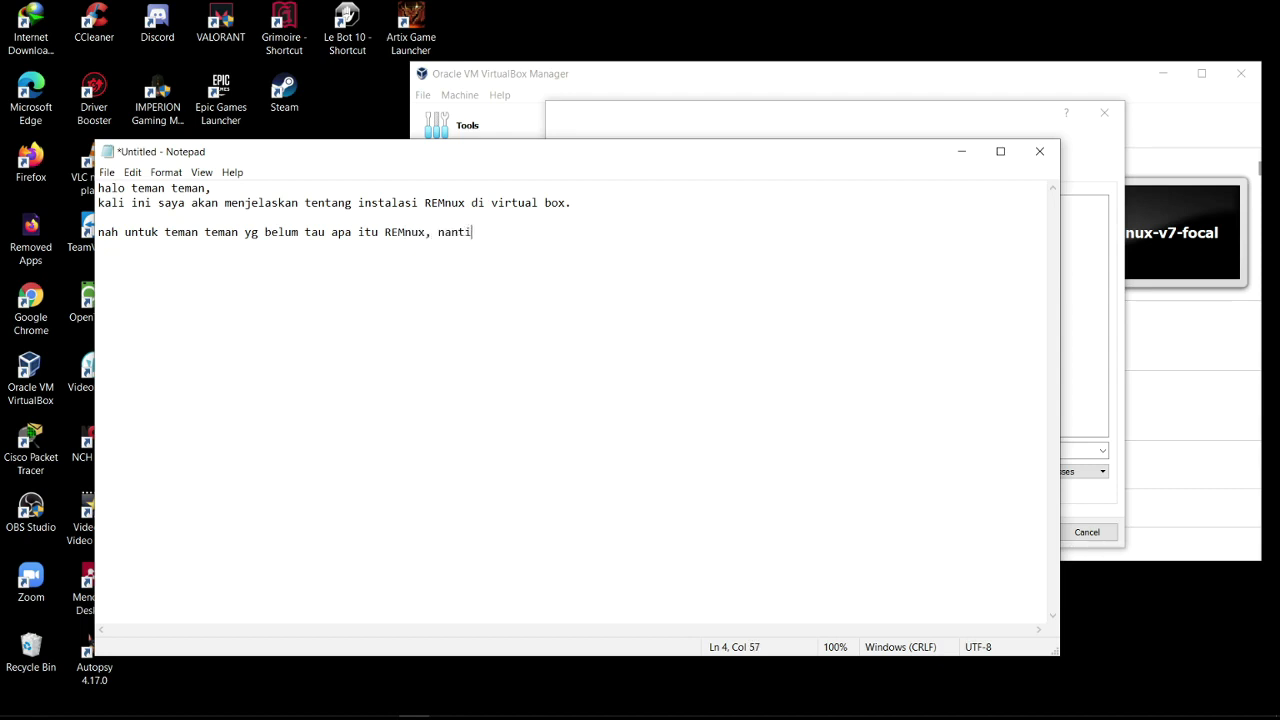
- Finish the sentence with "website resmi nya akan saya taruh di colom deskripsi yaaa" and add the line "oke gass langsung ke pembahasan.."
type(" website re")
key("BackSpace")
key("BackSpace")
type("te resmi nya akan saya taruh")
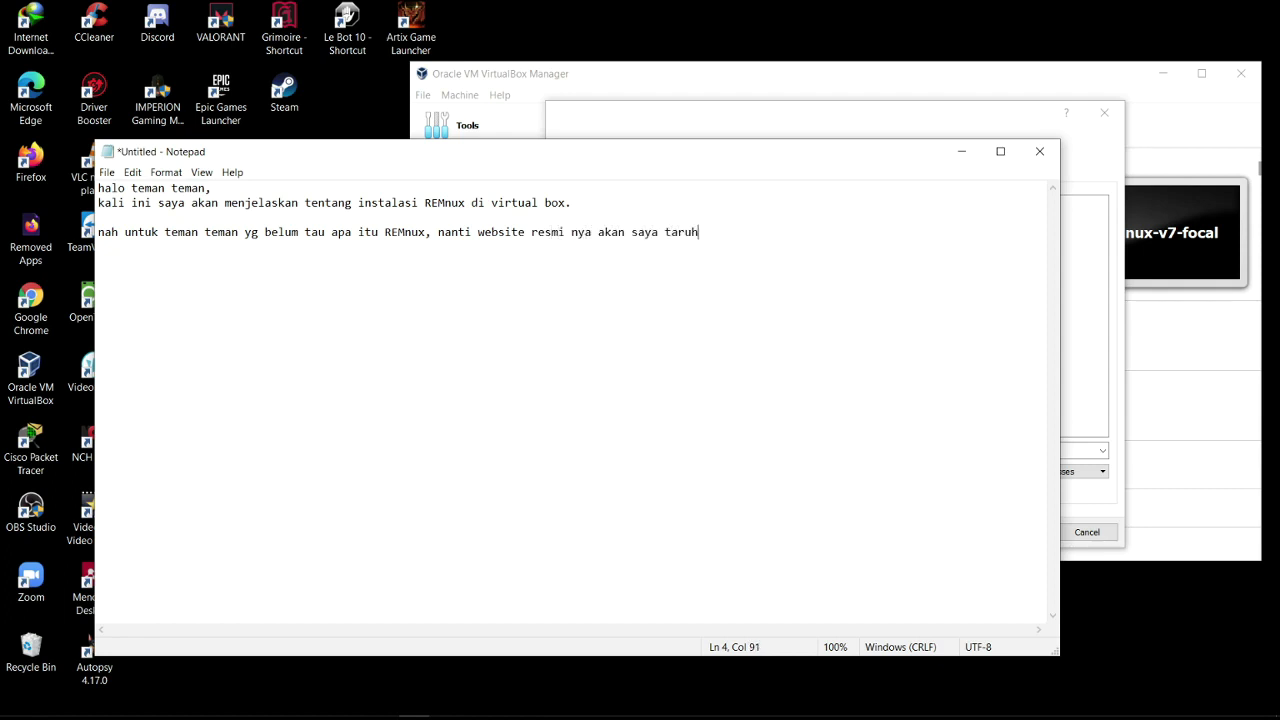
type(" di colom deskripsi yaaa")
key("Return")
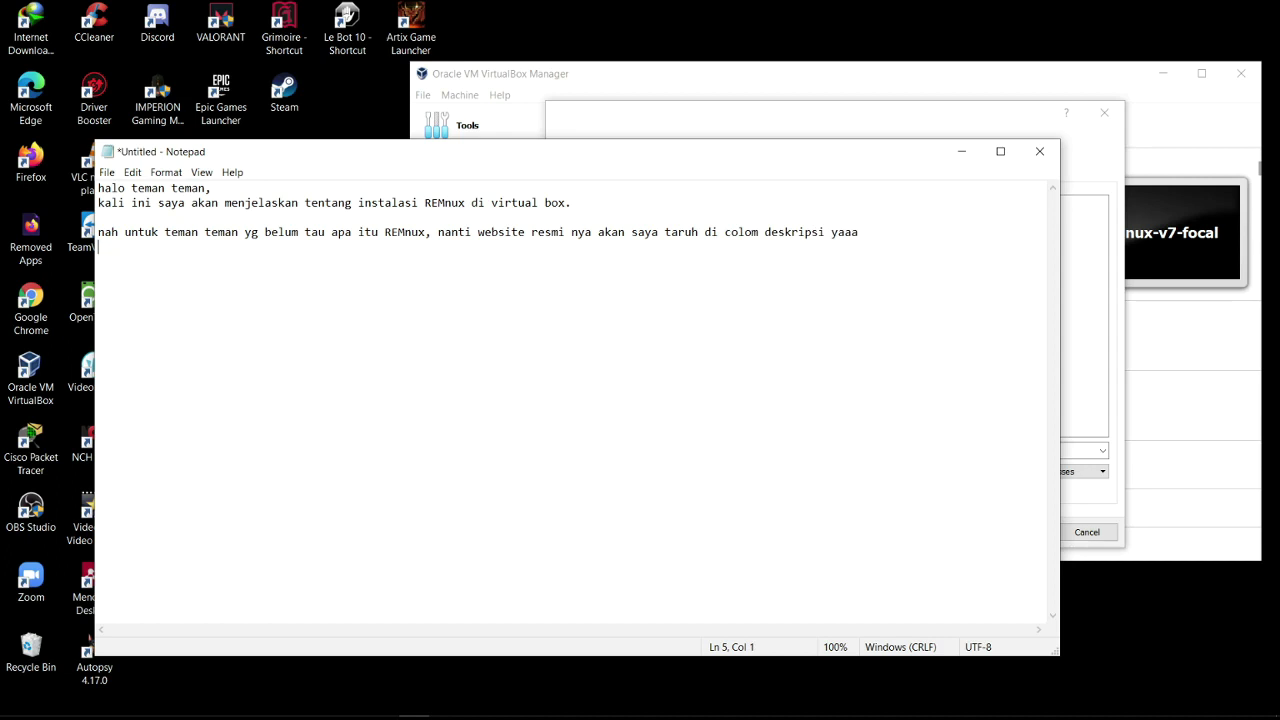
type("oke gass langsung ke pembahasan..")
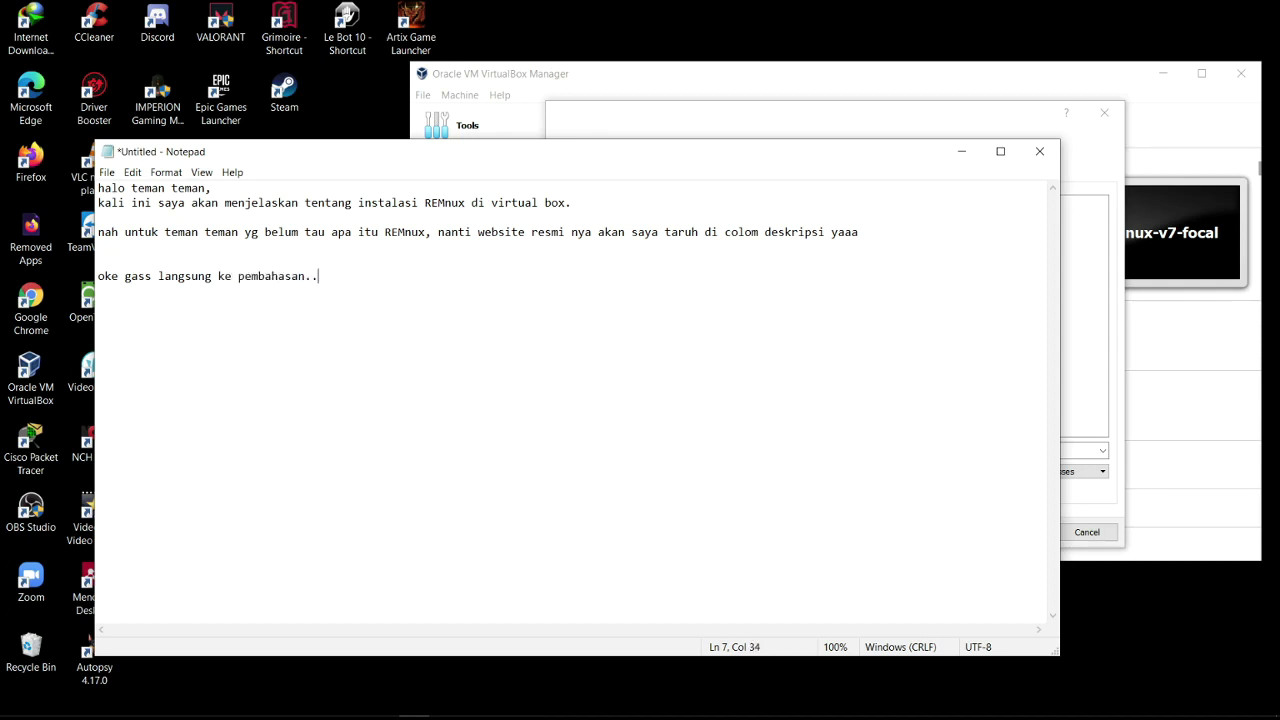
- Switch to VirtualBox and choose remnux-v7-virtualbox_2 from the My ISO Files folder as the virtual appliance to import
left_click(966, 154)
left_click(763, 224)
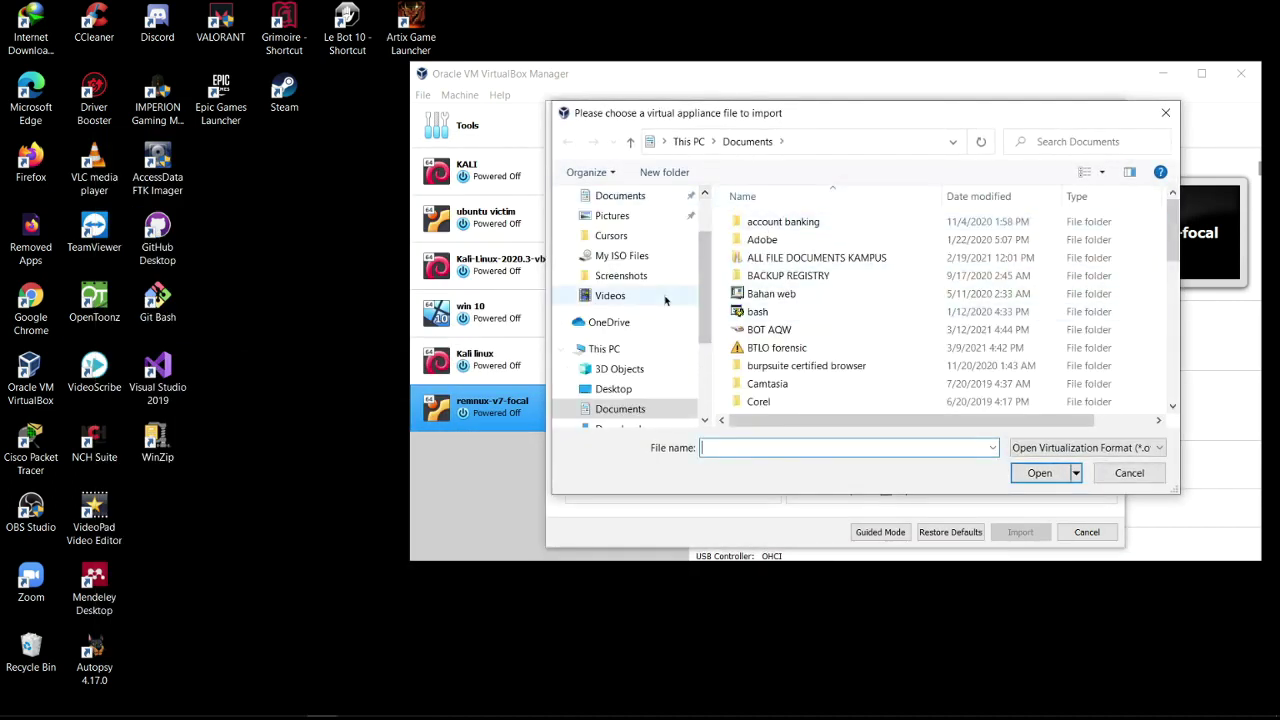
scroll(785, 345, "down", 4)
double_click(783, 368)
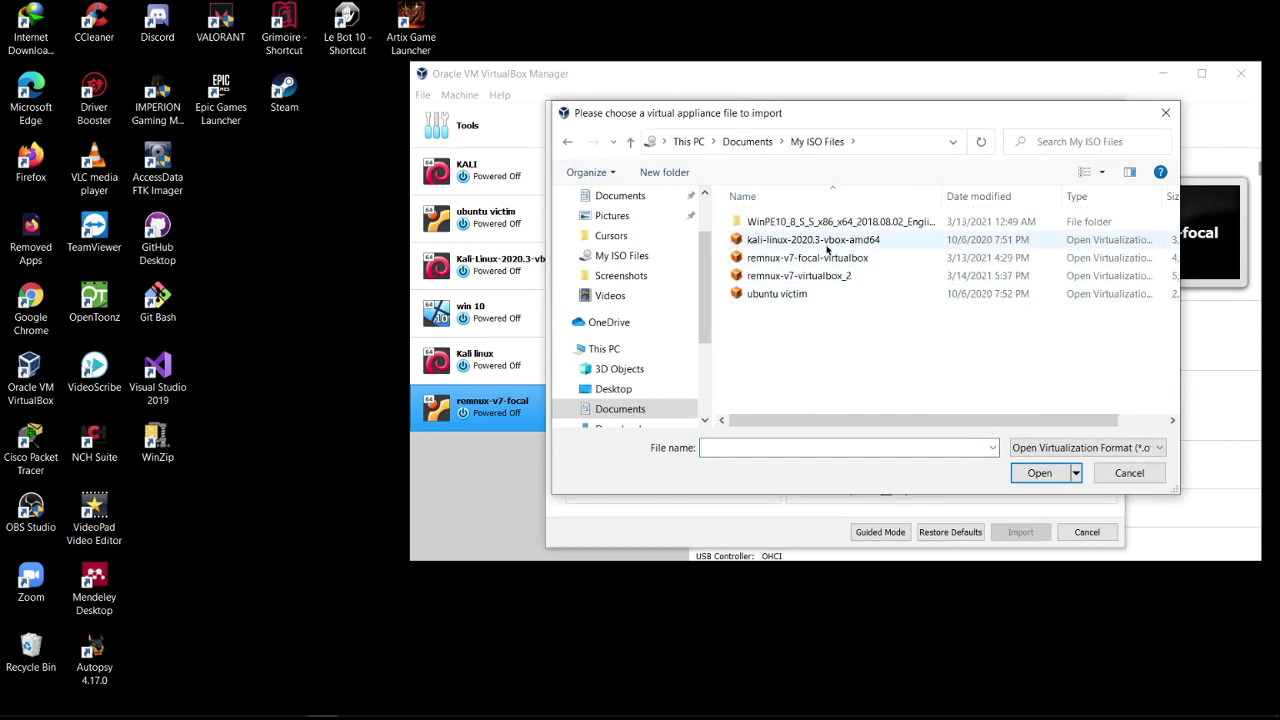
left_click(800, 275)
left_click(1039, 472)
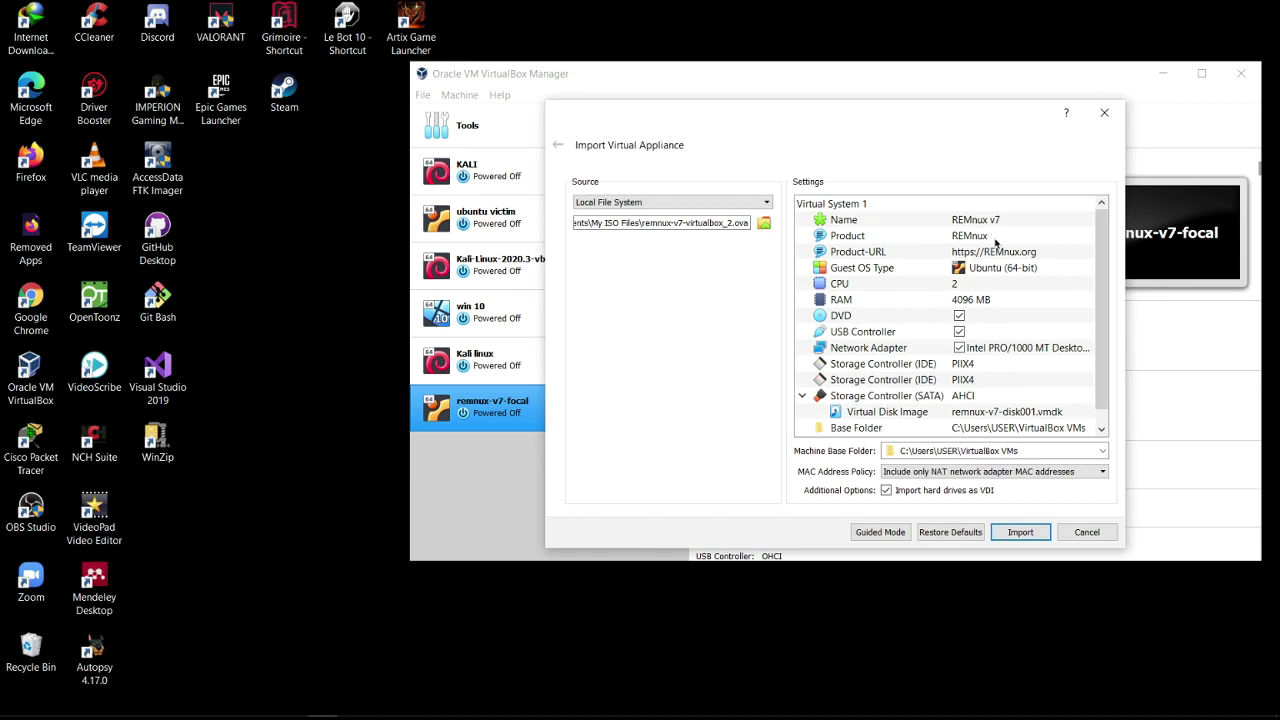
- Set the appliance's RAM to 2096 MB and start the import
left_click(966, 301)
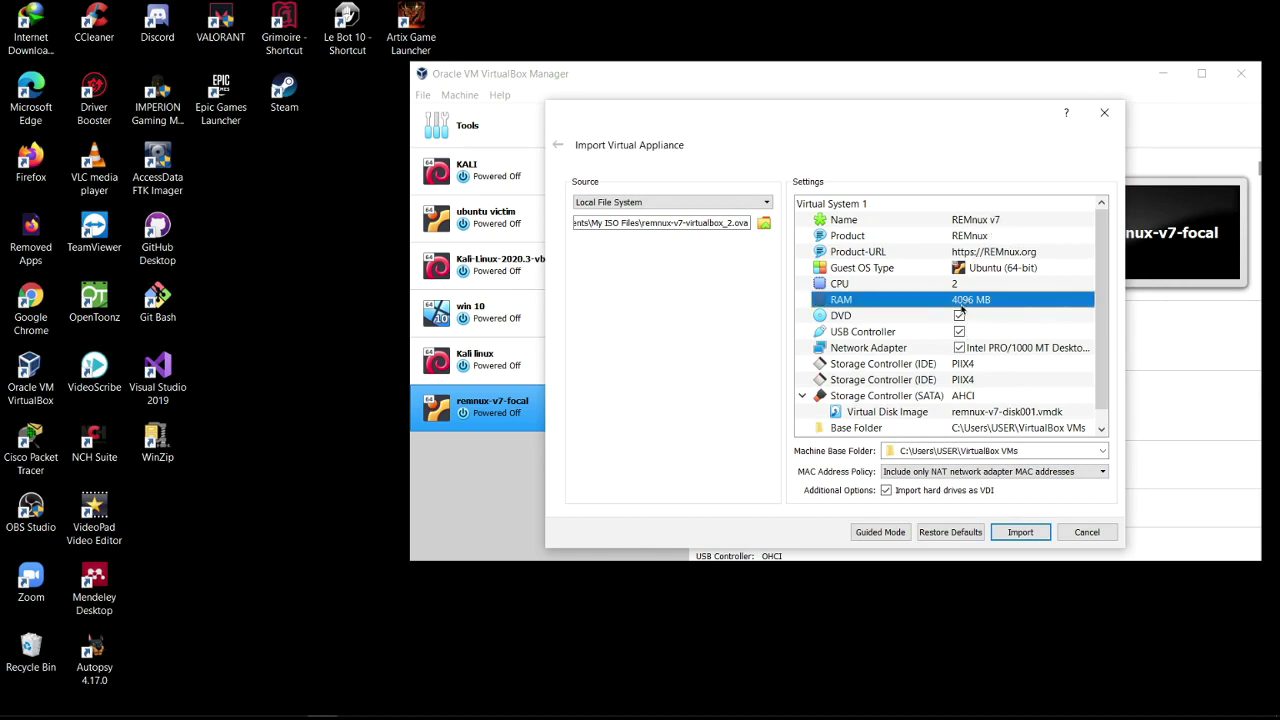
left_click(961, 300)
left_click(977, 300)
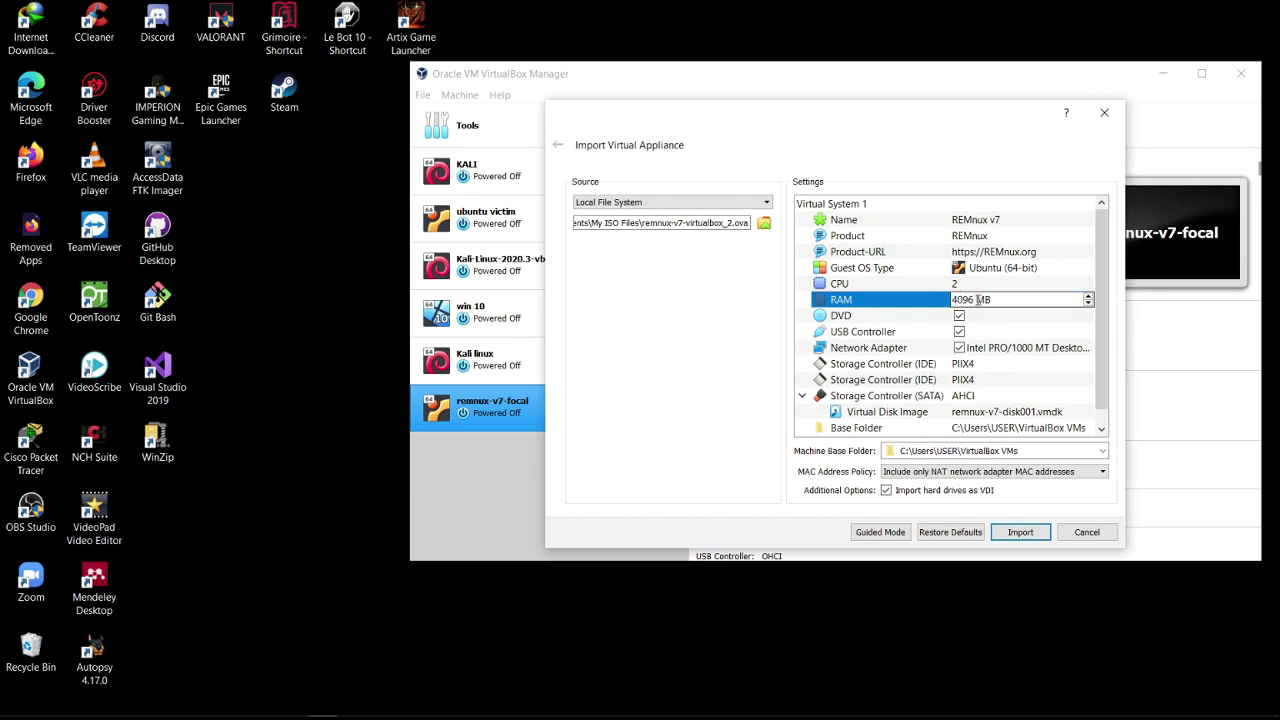
key("BackSpace")
type("2")
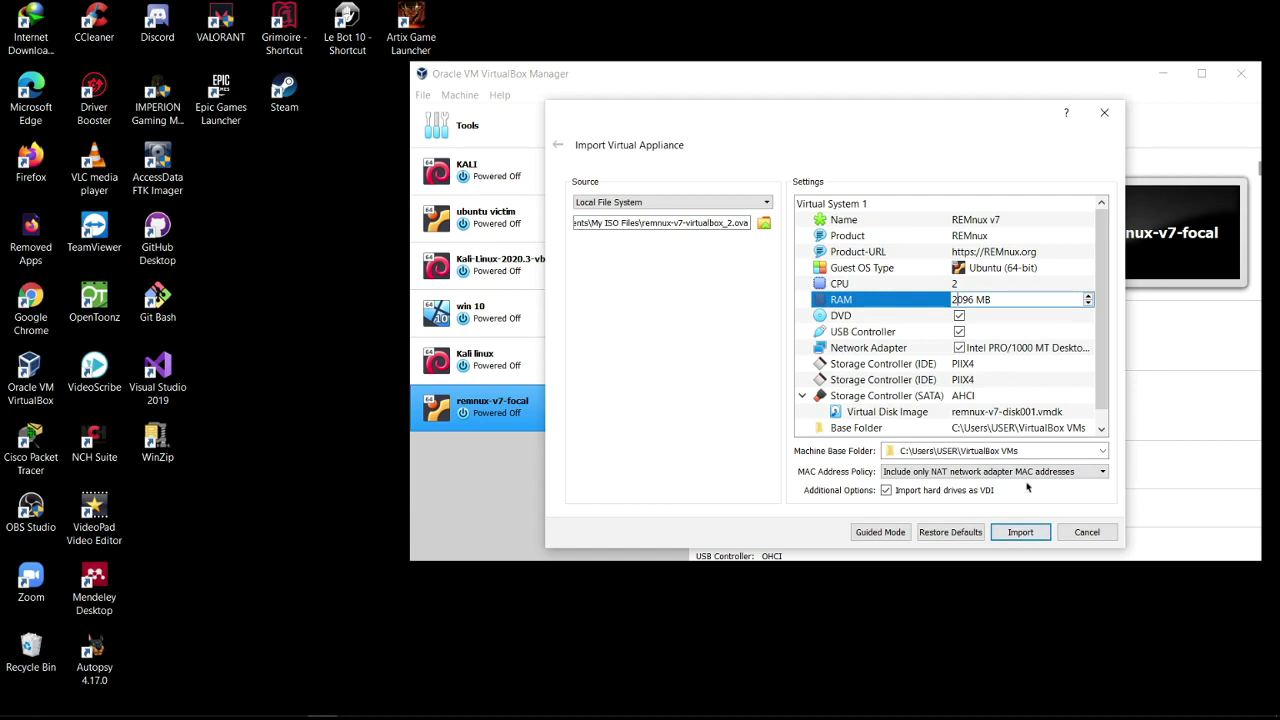
left_click(1021, 533)
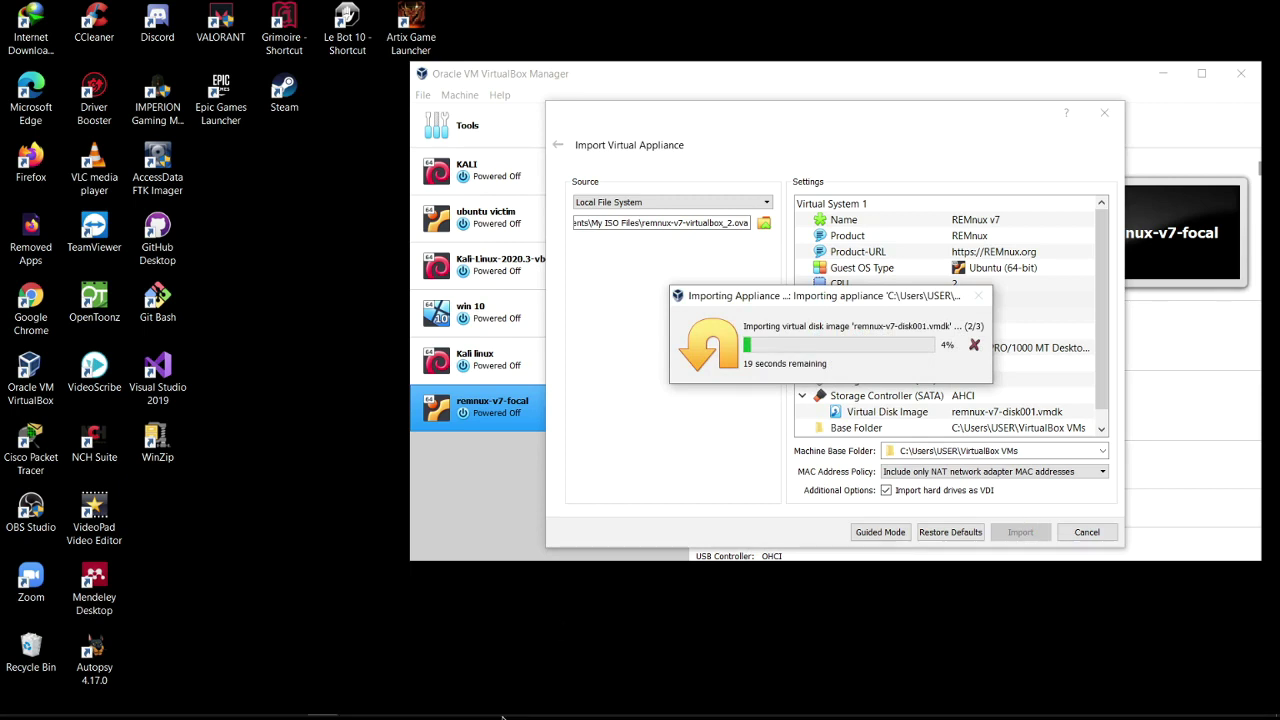
- Switch to Notepad and add the line "nah kita tunggu dulu import nya selesai ya teman teman... baru kita lanjut"
left_click(413, 704)
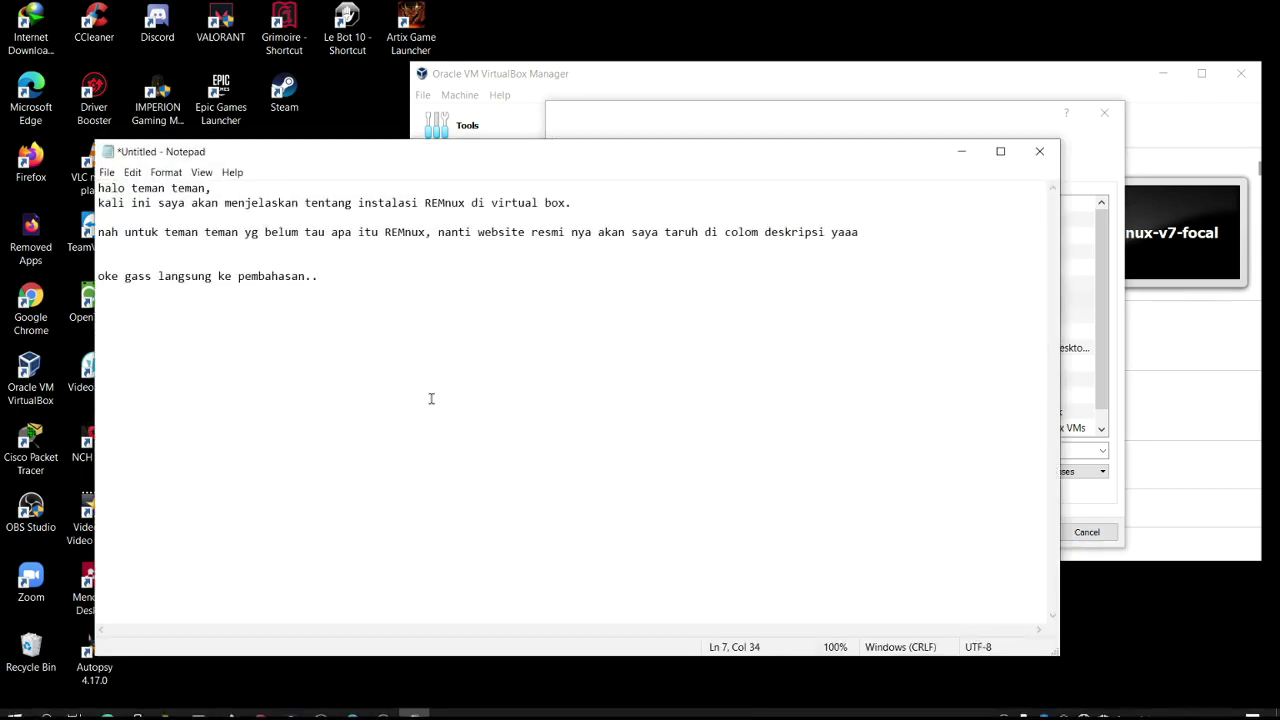
key("Return")
type("nah kita ")
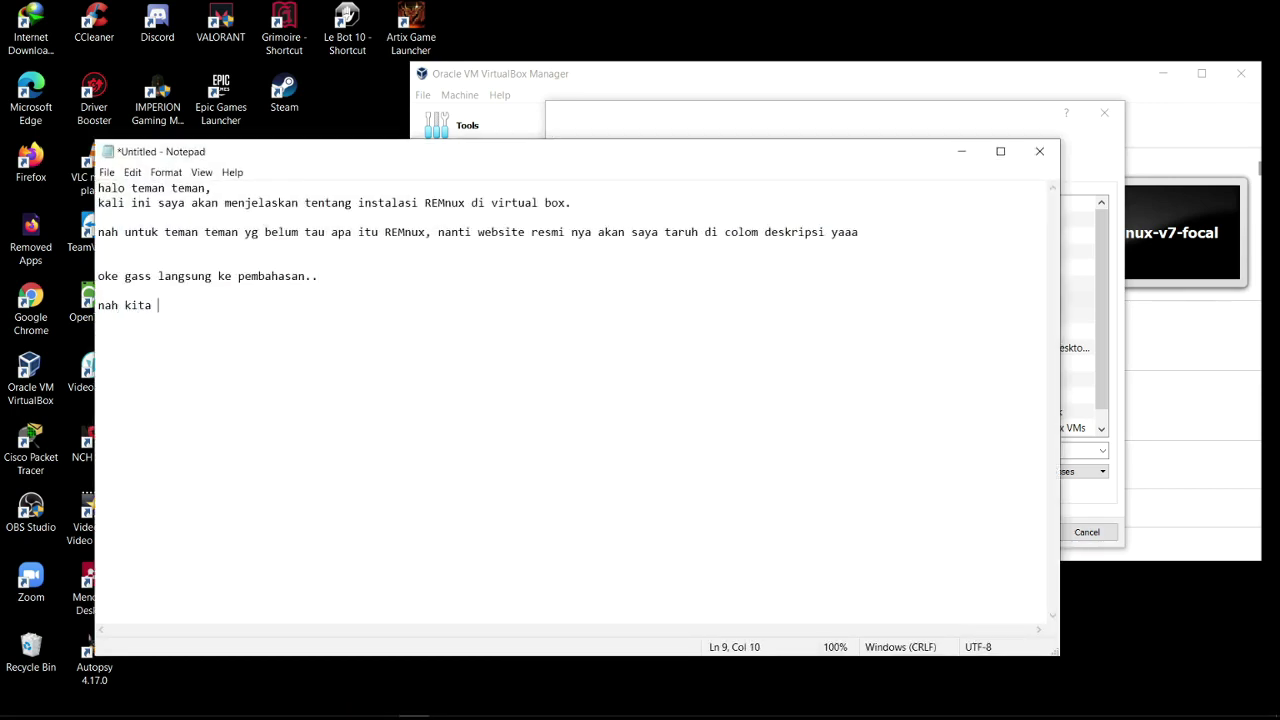
type("tunggu dulu import nya se")
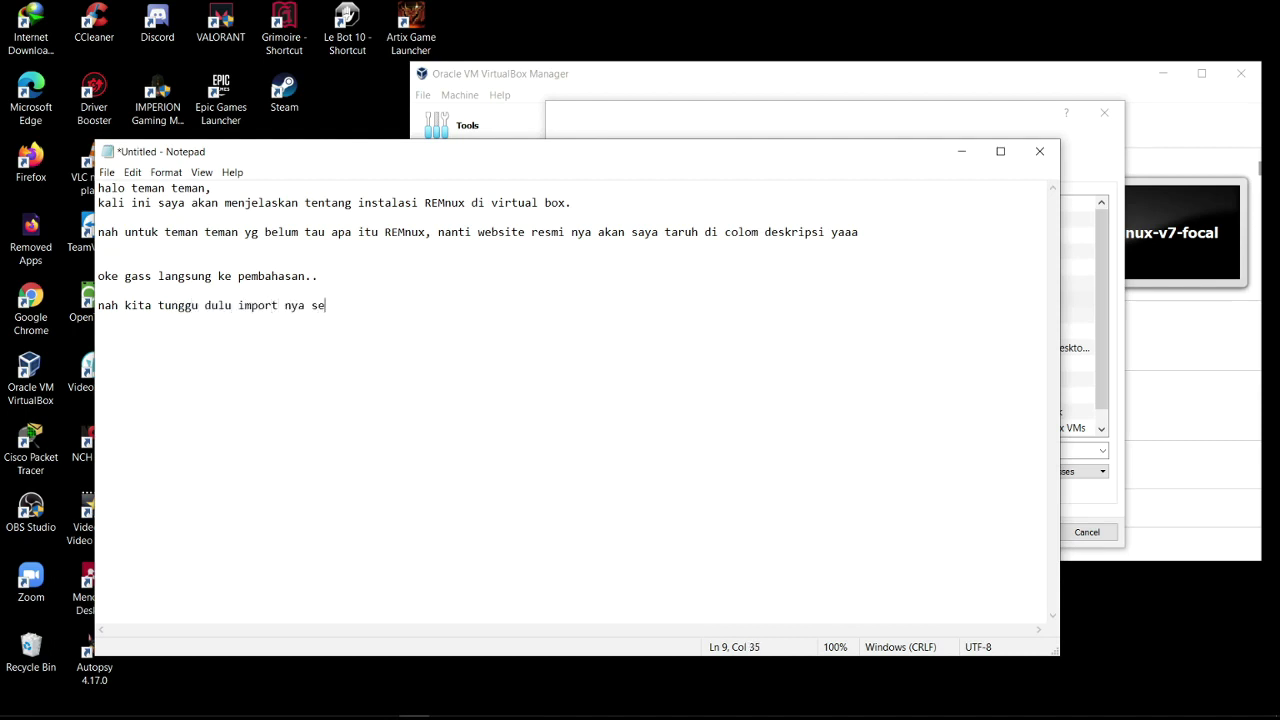
type("lesai ya teman teman")
type("... baru kita lan")
type("uu")
key("BackSpace")
key("BackSpace")
type("jut")
key("BackSpace")
type("ut")
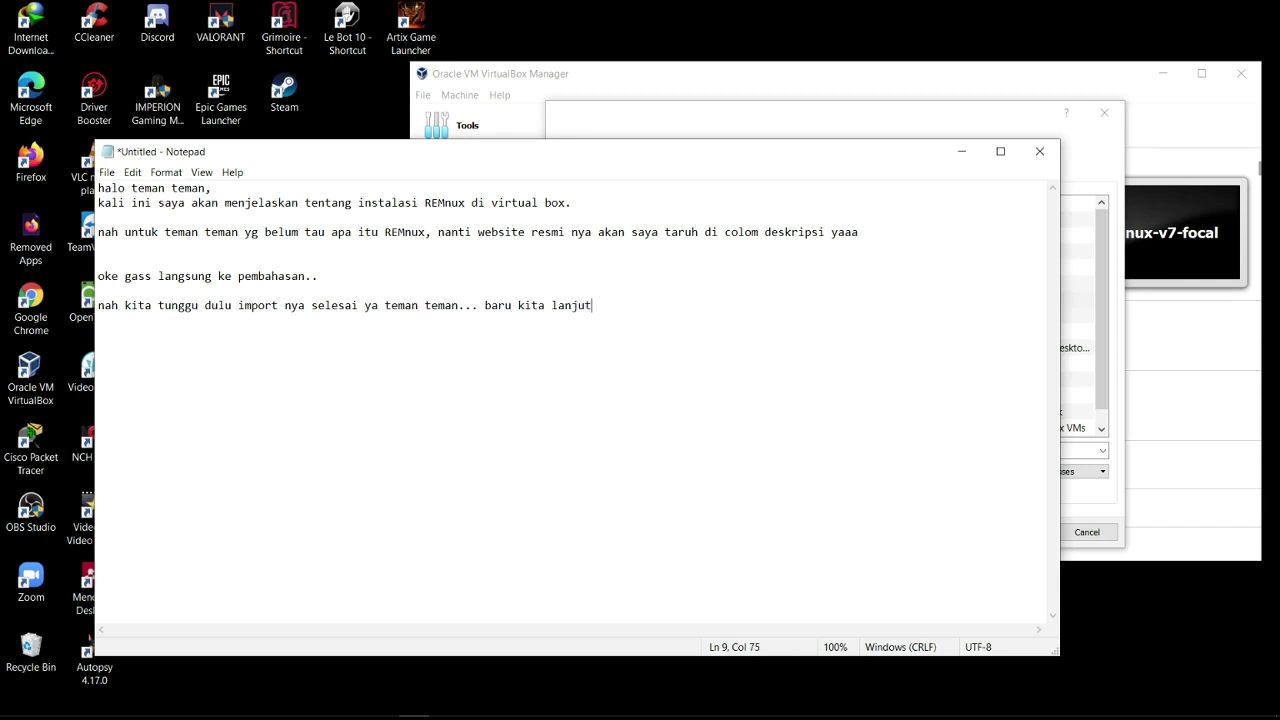
- Complete the last line of the notes with "ke tahap berikut nya :)"
type(" ke tahap ber")
key("BackSpace")
key("BackSpace")
key("BackSpace")
type("berikut nya")
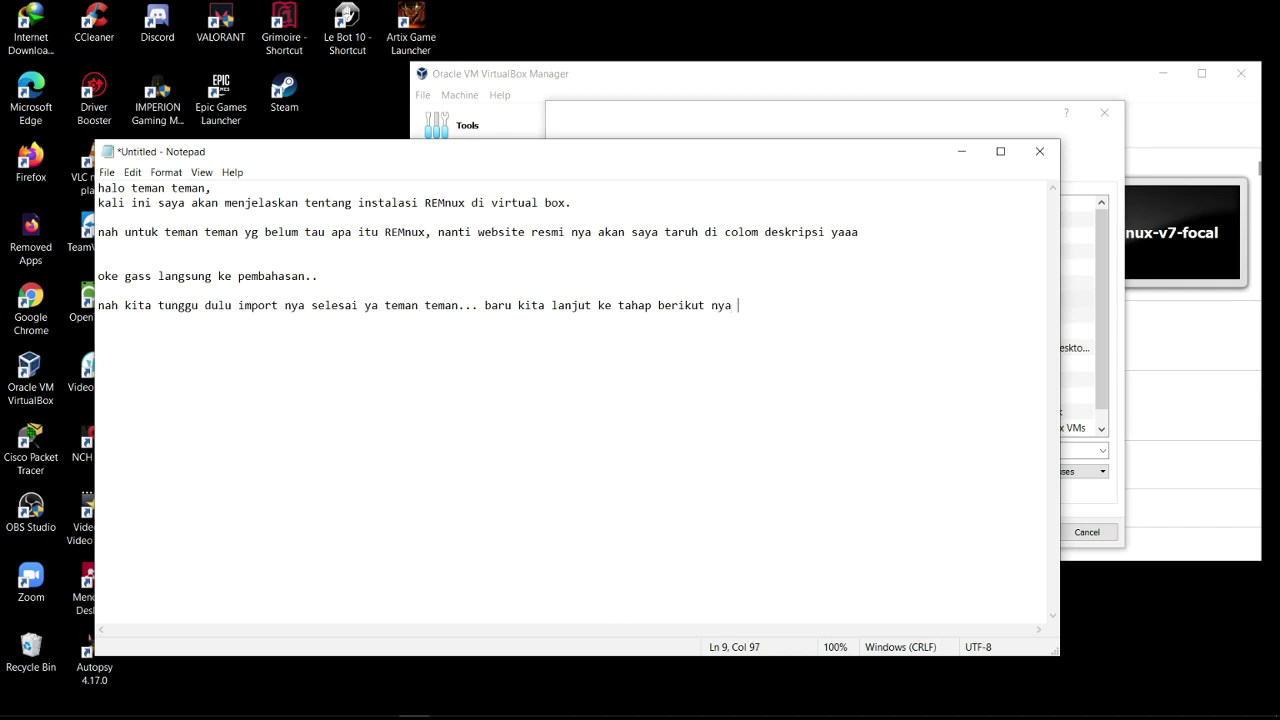
type(" :)")
- Raise the screen brightness and return to VirtualBox to follow the appliance import
key("XF86MonBrightnessUp")
key("XF86MonBrightnessUp")
key("XF86MonBrightnessUp")
key("XF86MonBrightnessUp")
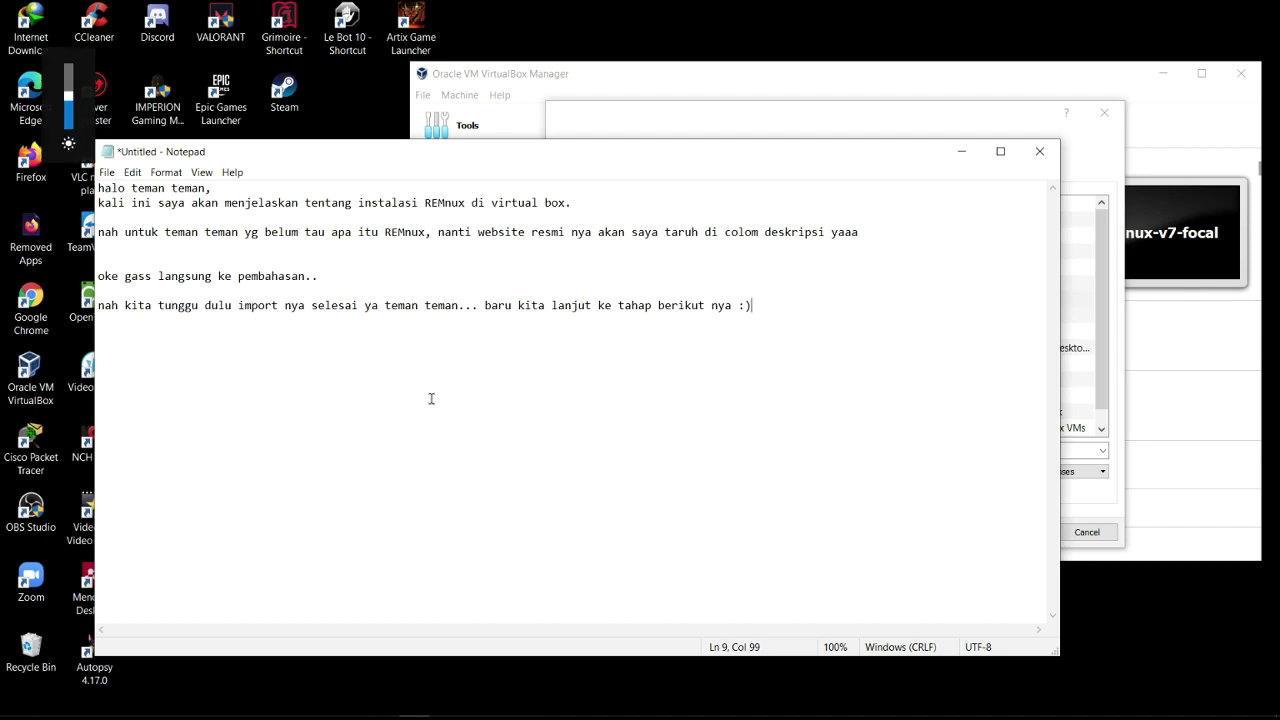
left_click(961, 153)
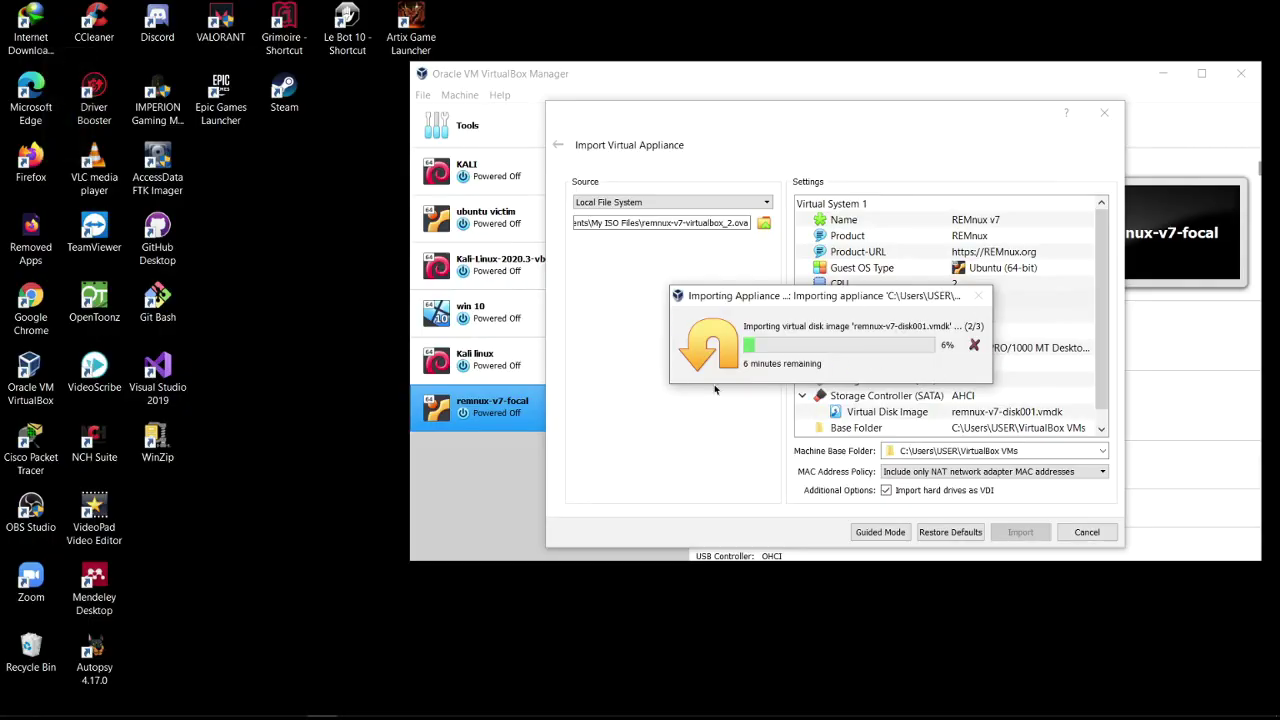
mouse_move(388, 706)
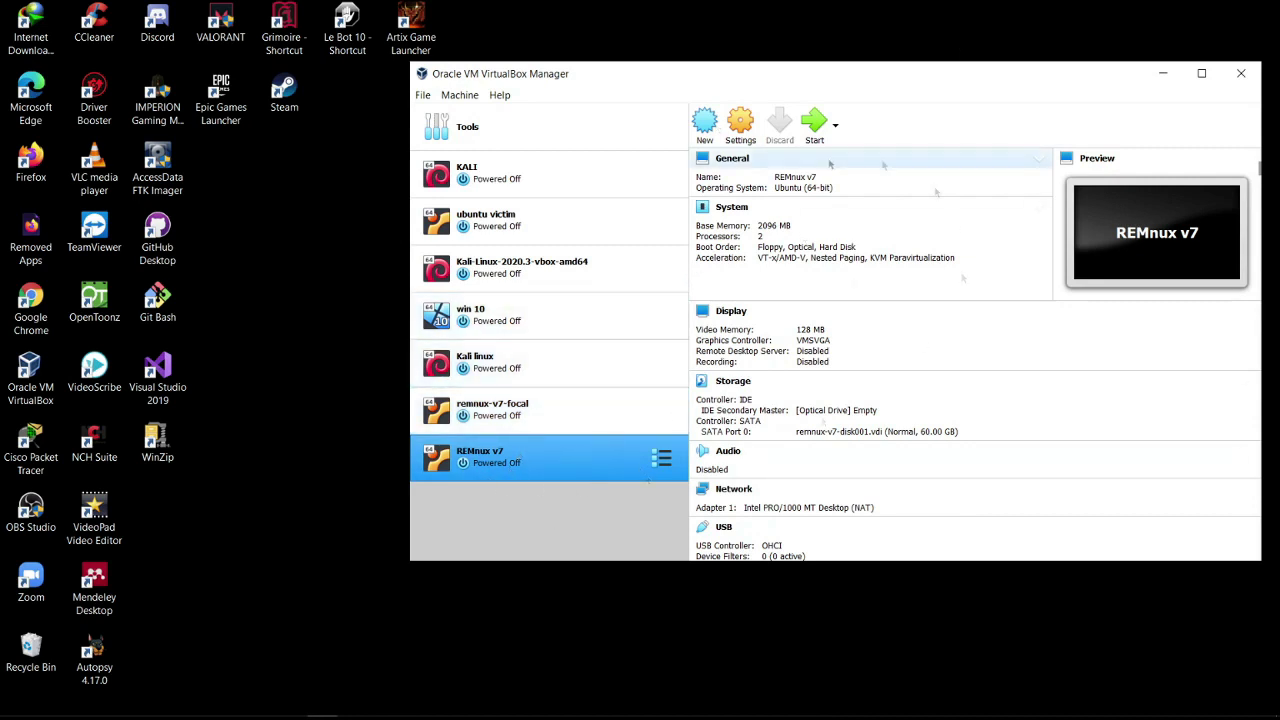
- Open the settings of the REMnux v7 machine and attach network Adapter 1 to Bridged Adapter
left_click(741, 125)
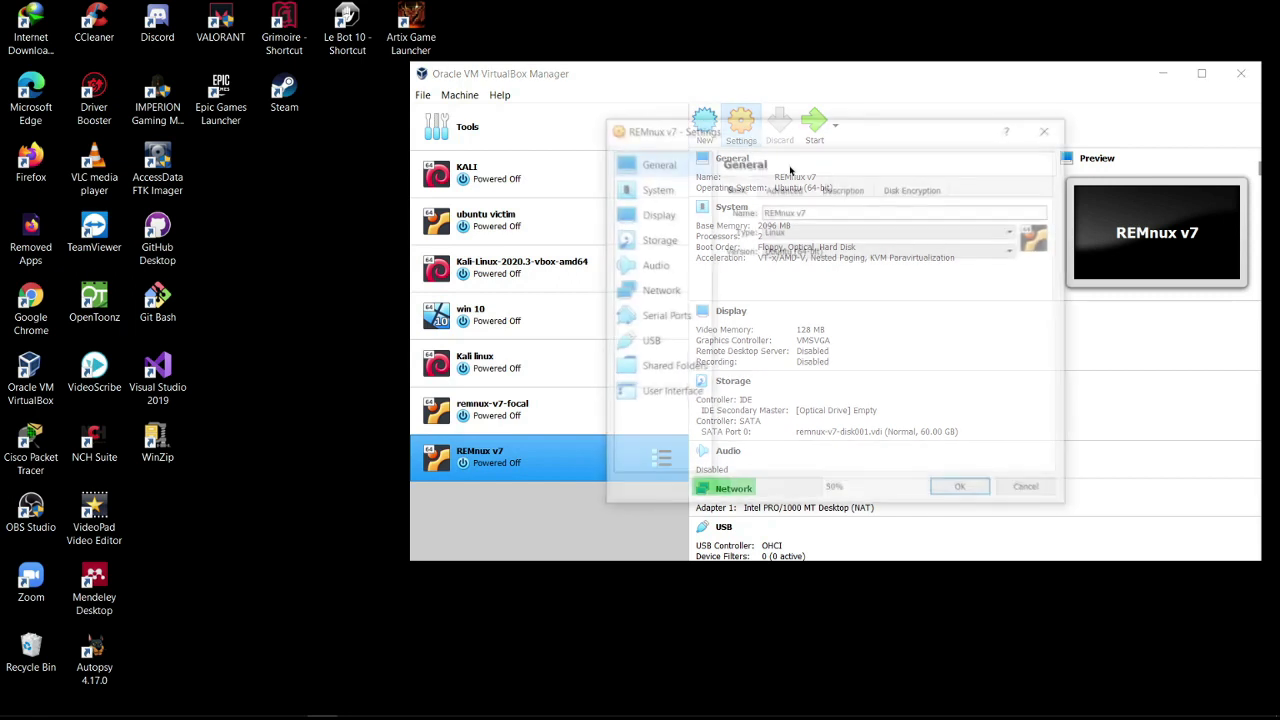
left_click(677, 192)
left_click(667, 216)
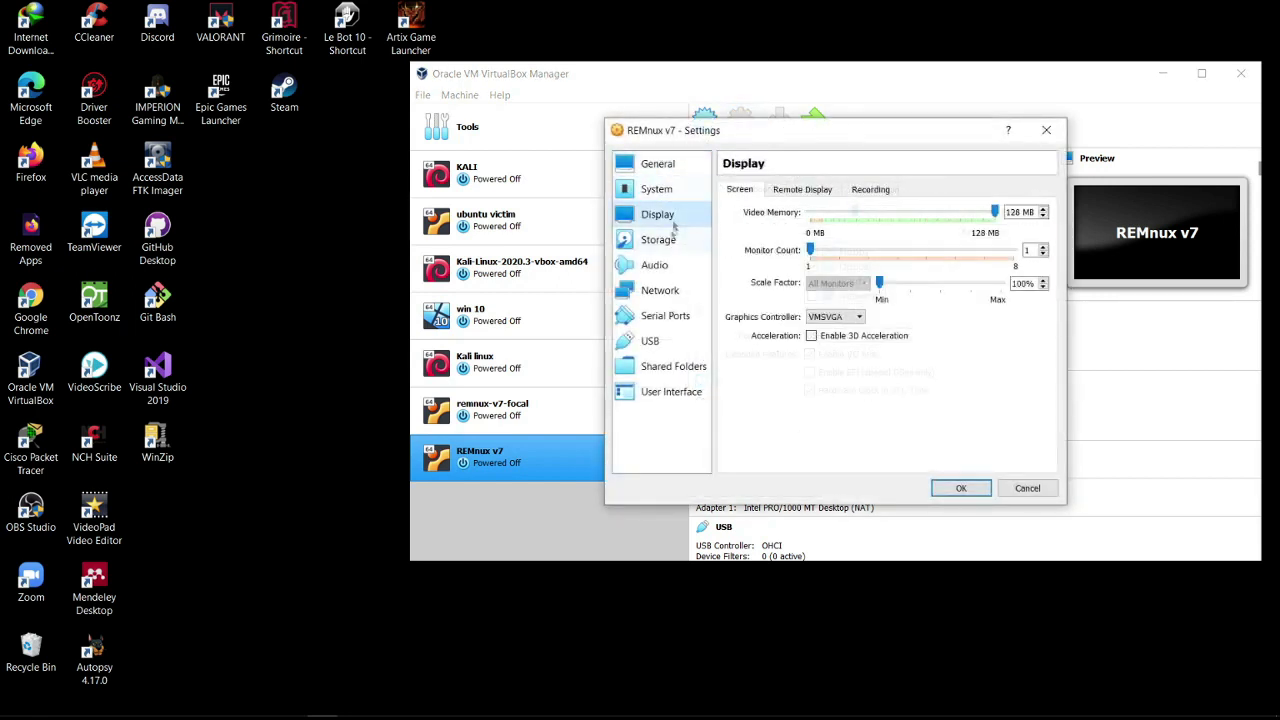
left_click(667, 242)
left_click(667, 267)
left_click(669, 294)
left_click(870, 230)
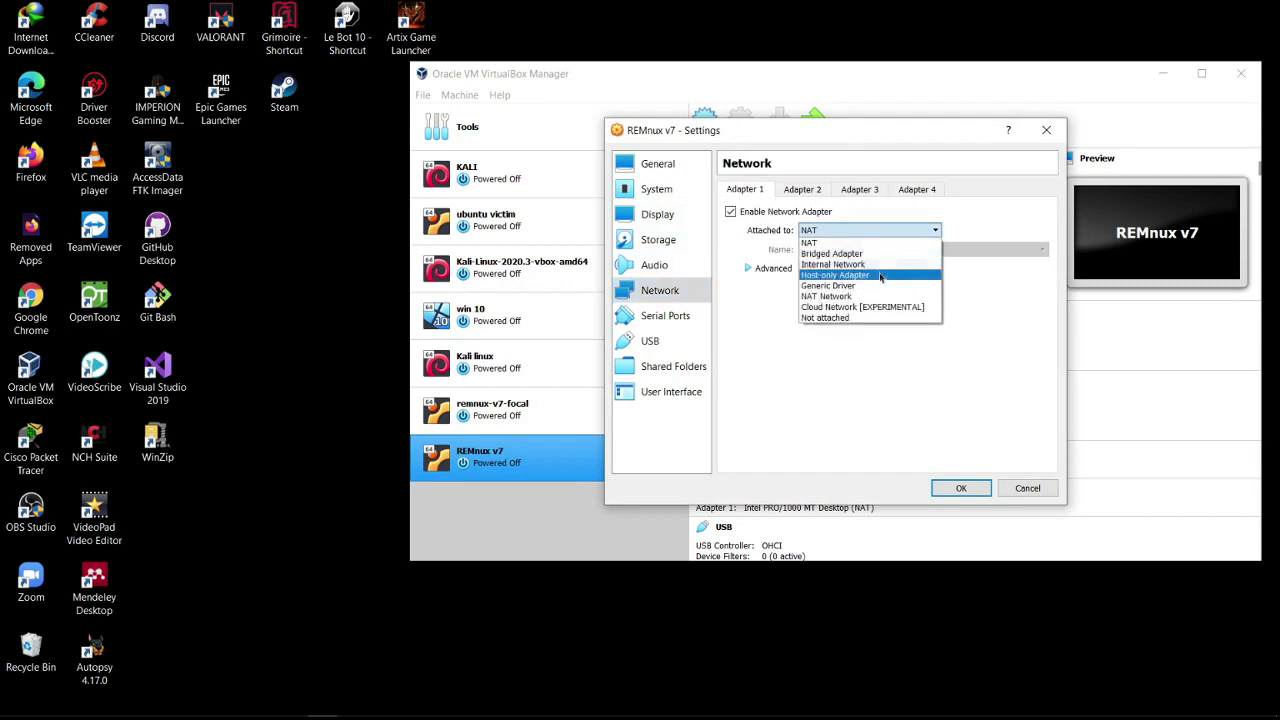
left_click(878, 255)
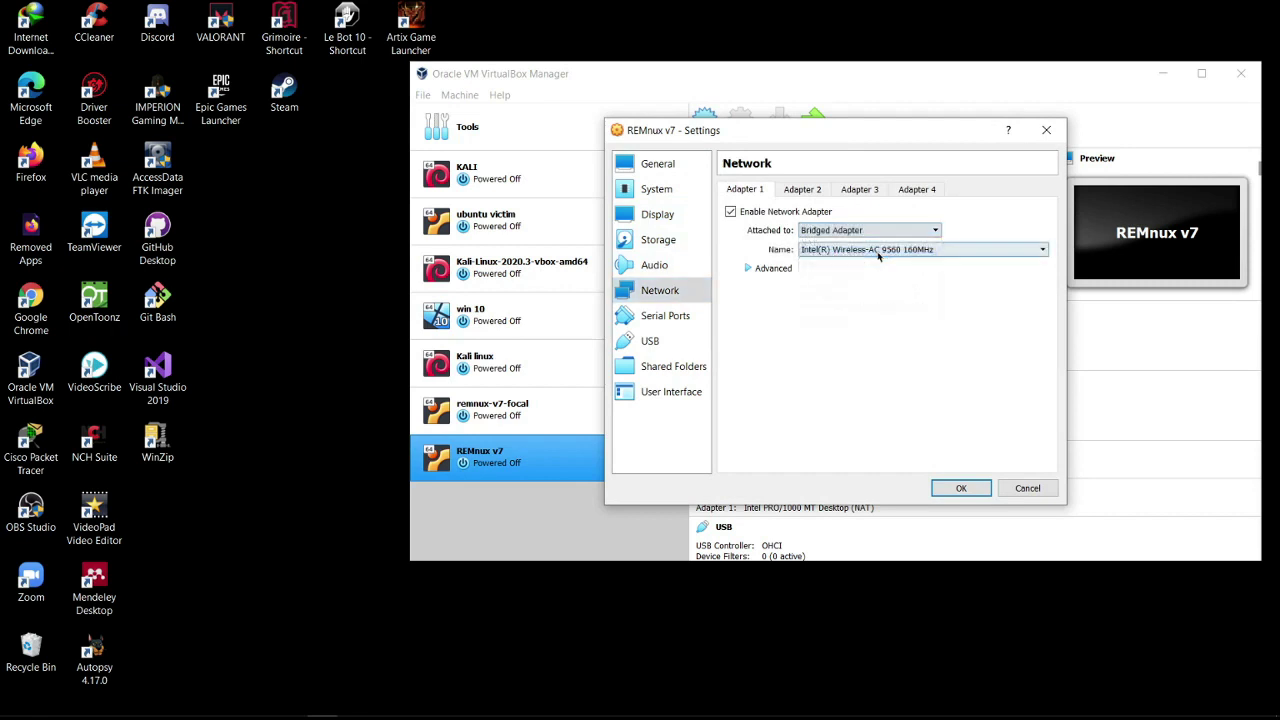
- Save the REMnux v7 settings with Adapter 1's promiscuous mode set to Allow All, and start the machine
left_click(797, 268)
left_click(893, 307)
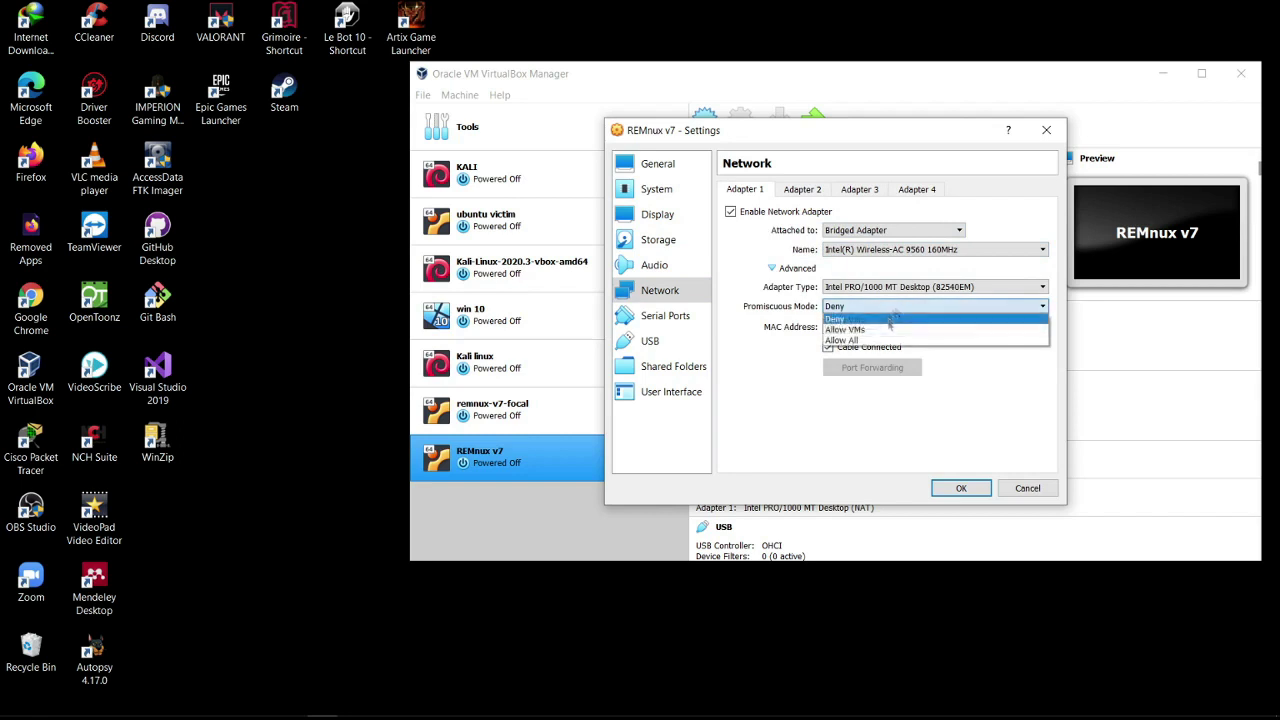
left_click(889, 341)
left_click(958, 490)
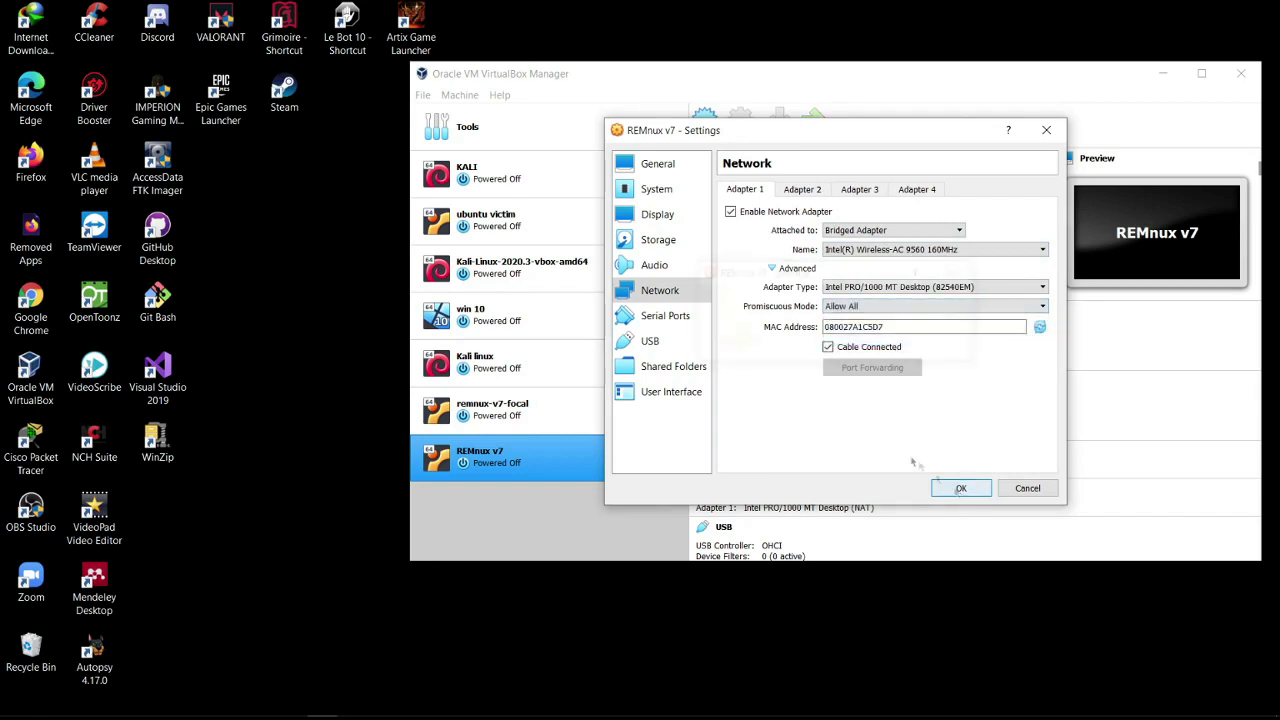
left_click(823, 137)
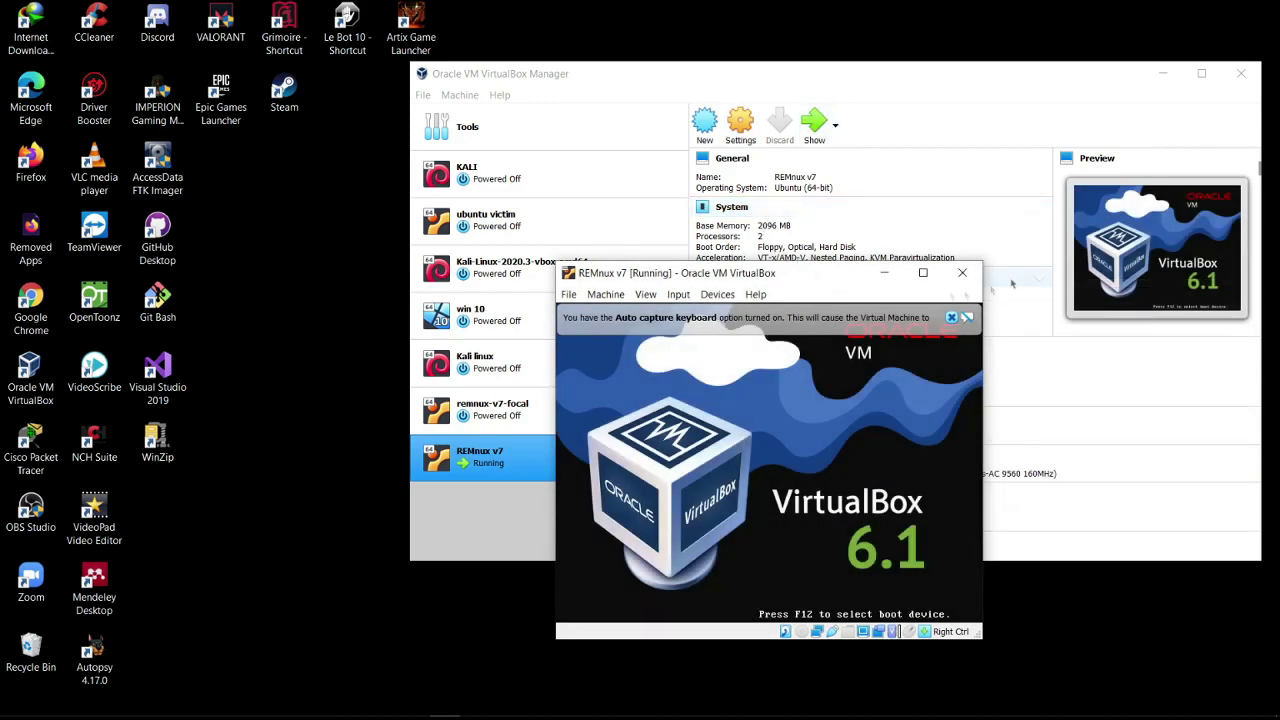
- Add the line "nah ini kita udh slesai import dan langsung gas ke REMnux nyaaa" to the Notepad notes and switch back to VirtualBox
left_click(414, 705)
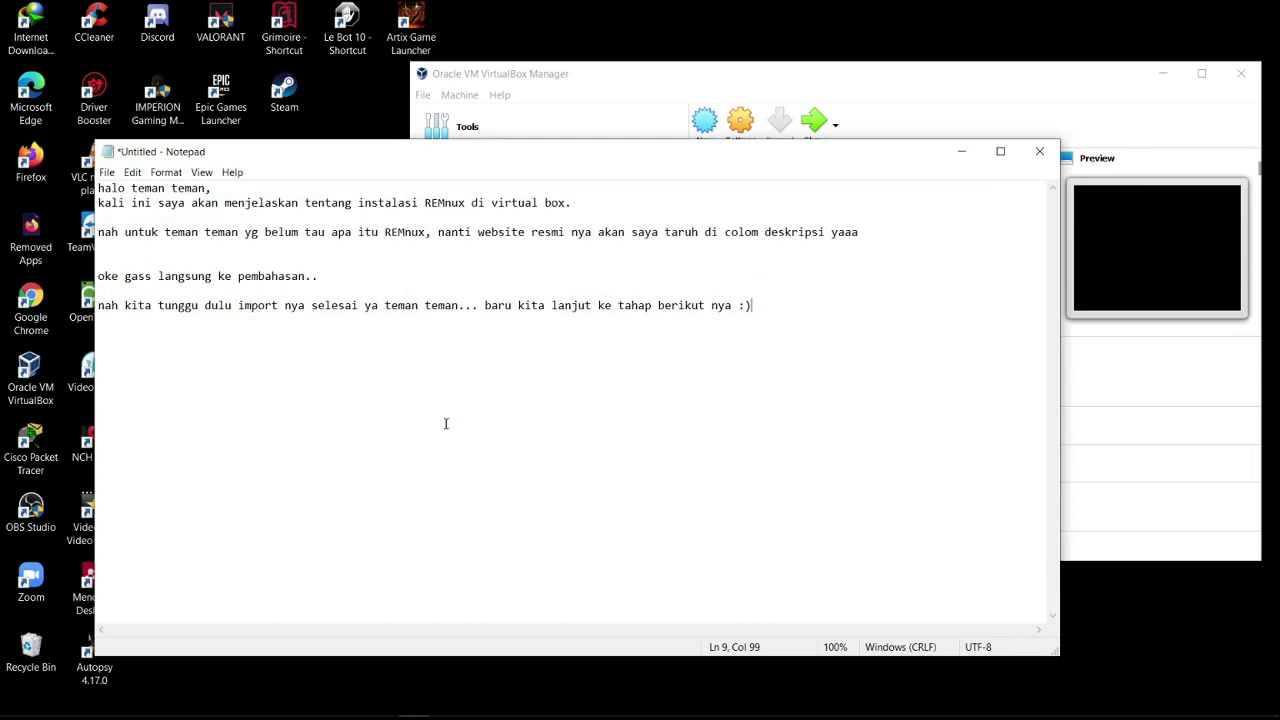
left_click(583, 376)
left_click(775, 321)
key("Return")
type("nah ini kita udh slesai import dan langsung gas ke REMnux nyaaa")
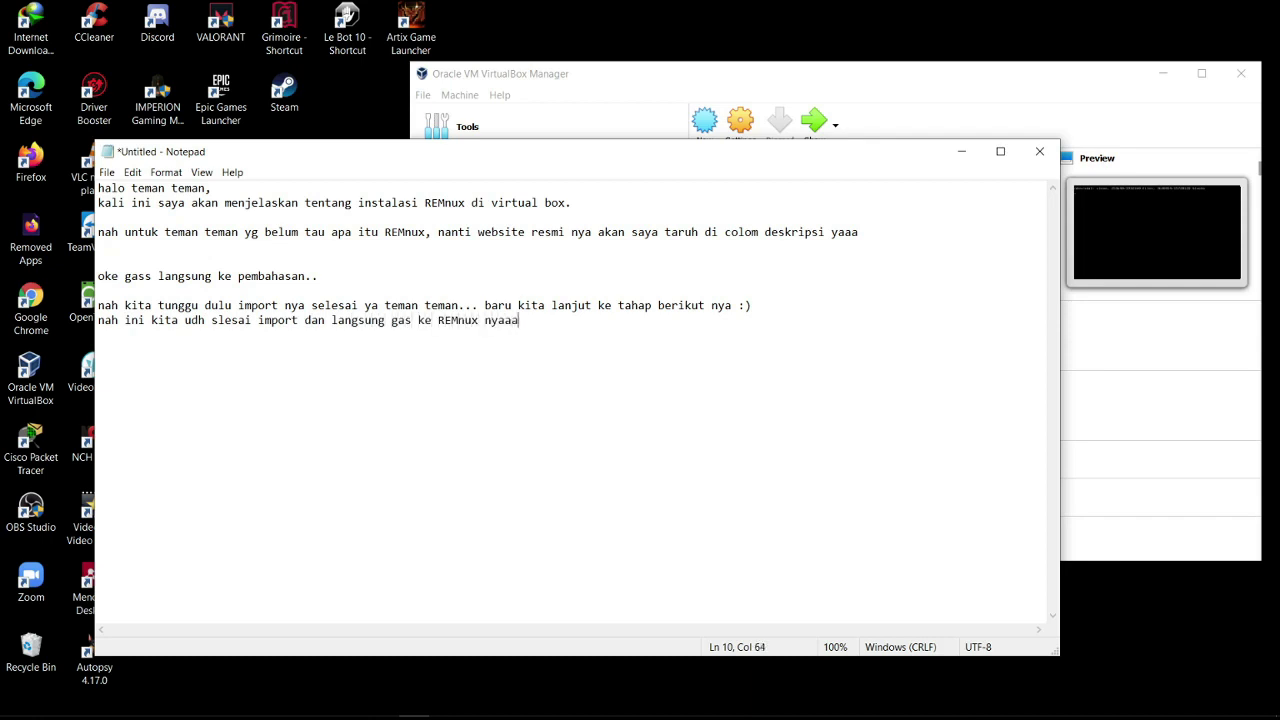
left_click(961, 151)
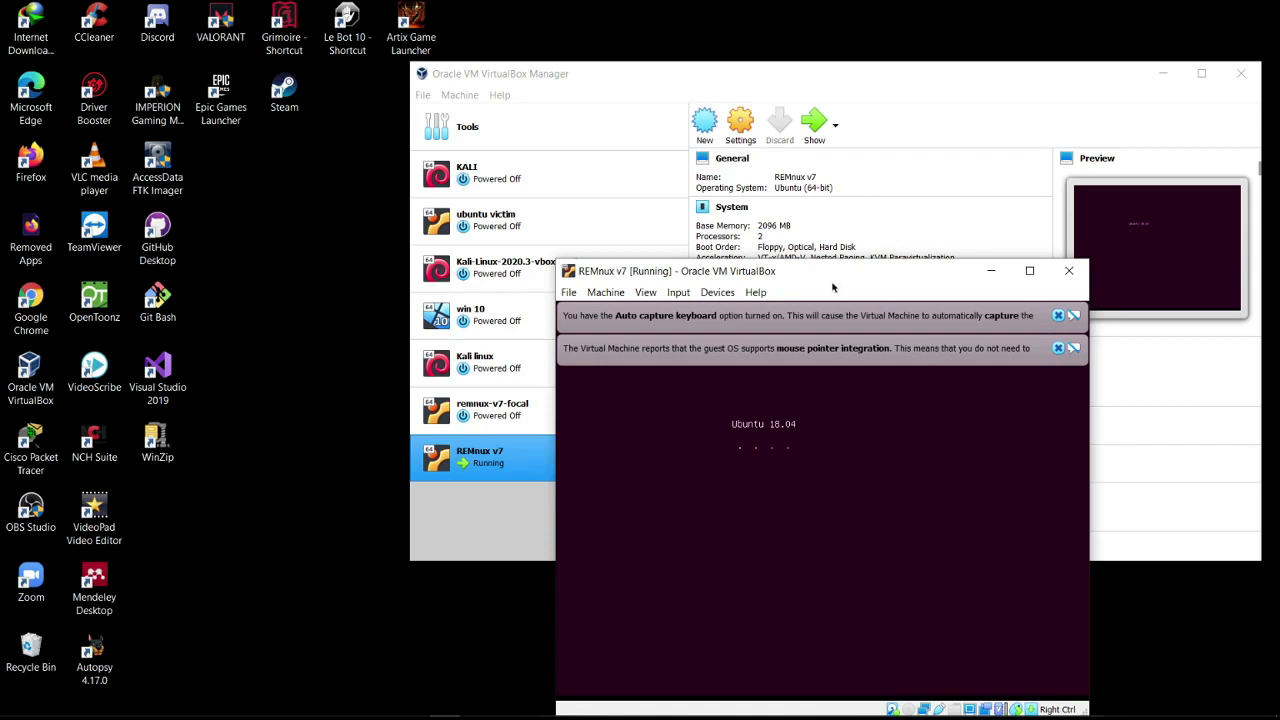
- Dismiss the notification messages in the running REMnux v7 window and maximize it with the guest's terminal in front
left_click(643, 293)
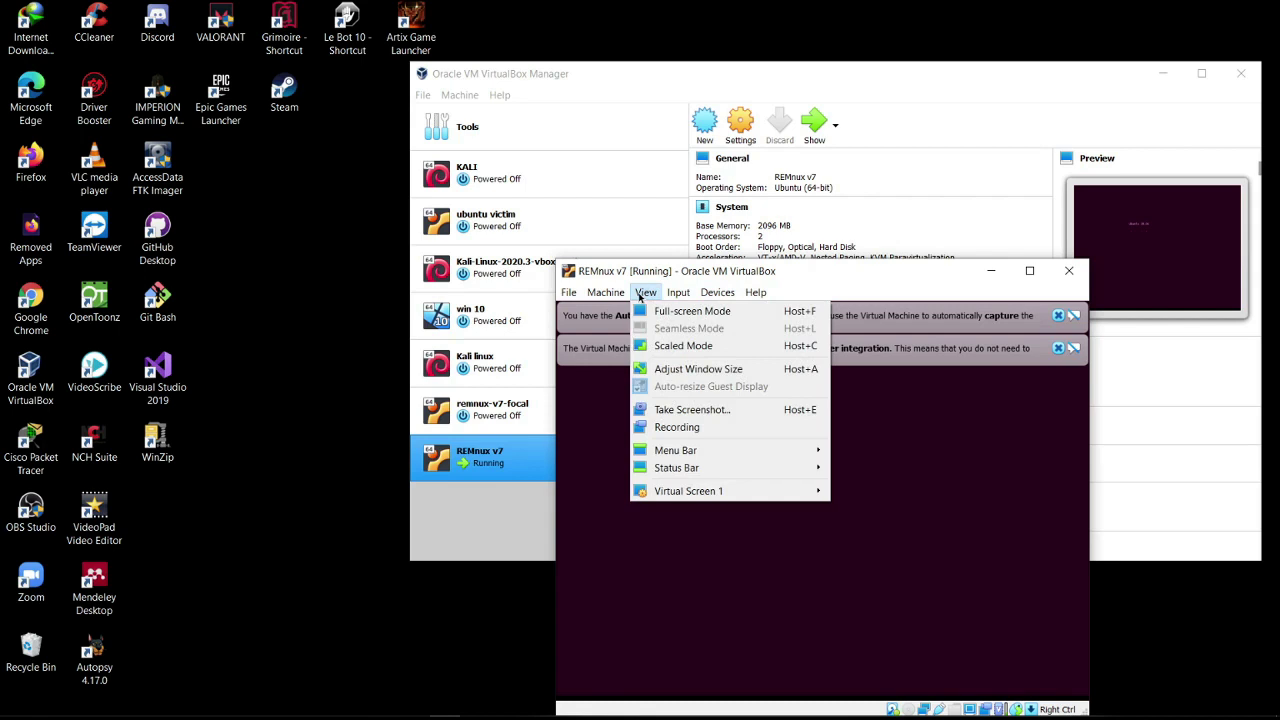
left_click(641, 294)
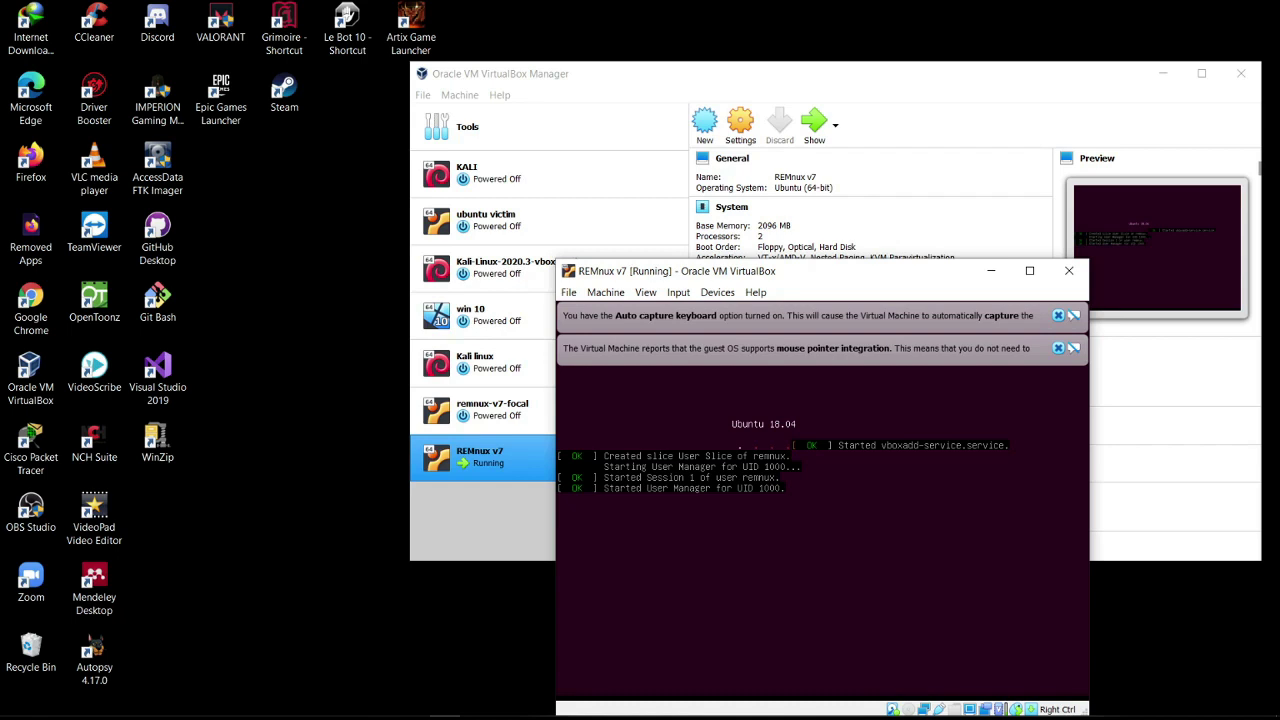
left_click(1058, 315)
left_click(1058, 316)
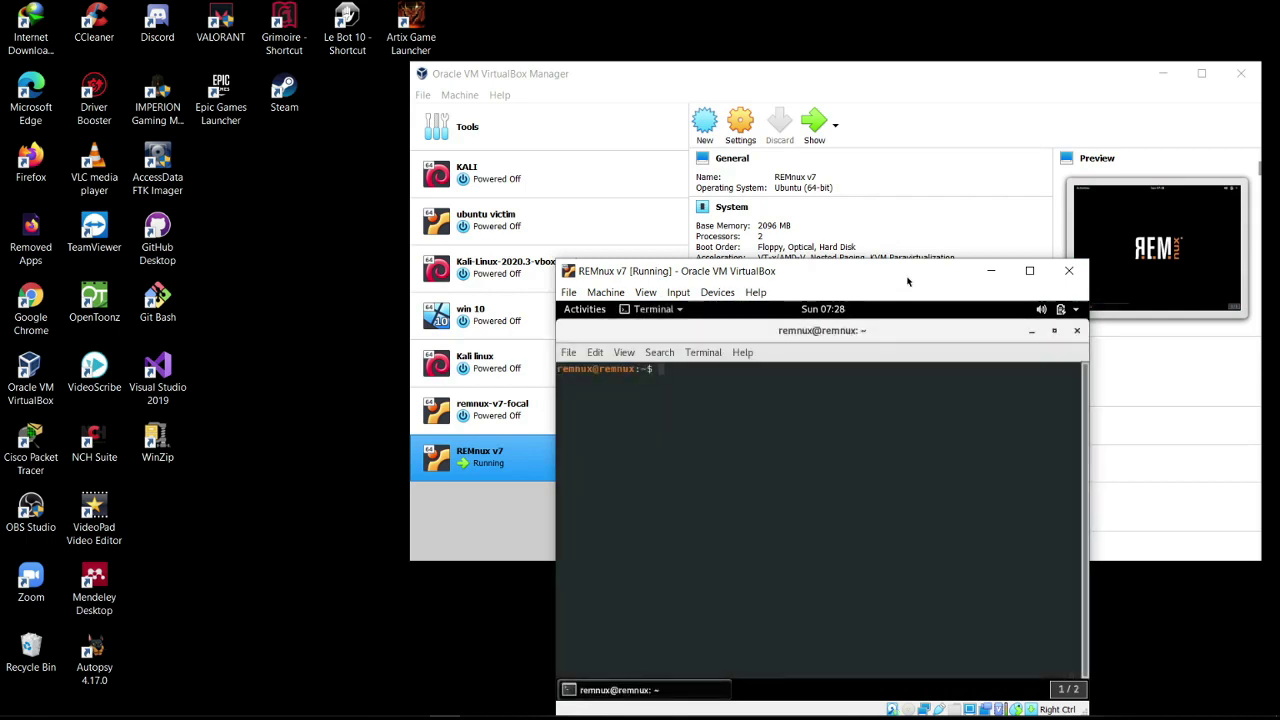
left_click(1033, 271)
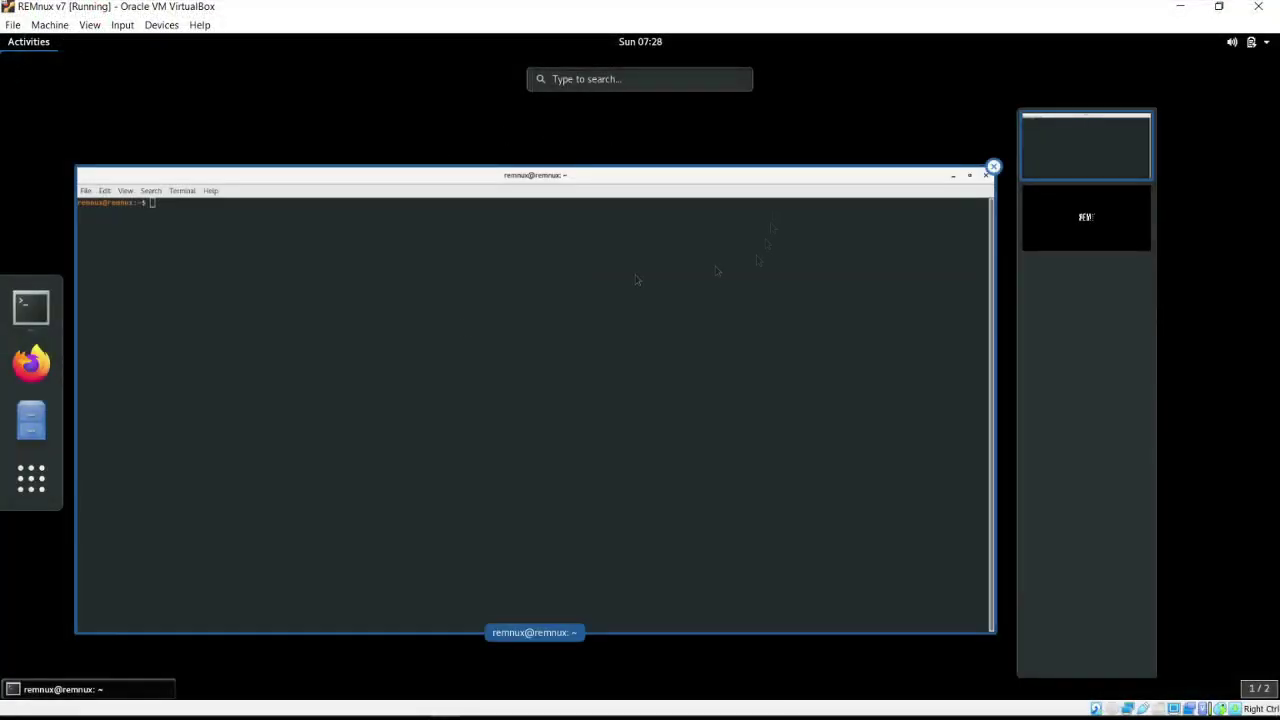
left_click(465, 327)
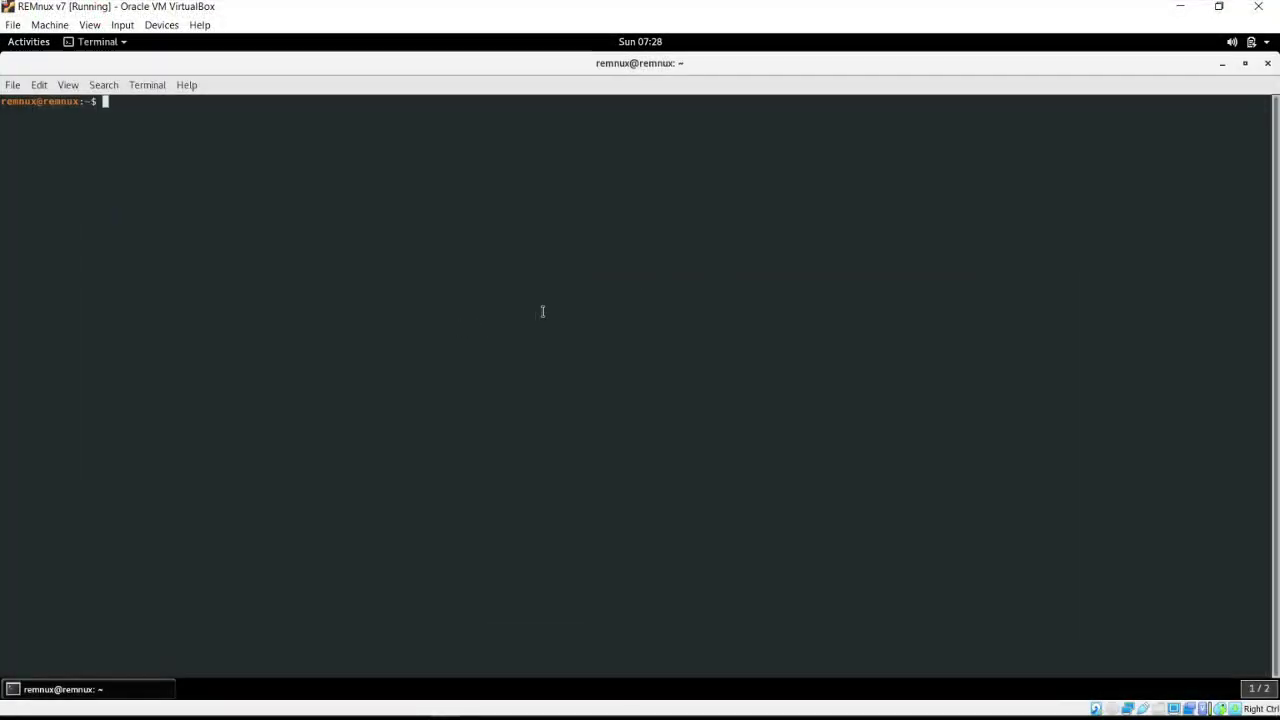
- Become root in the guest's terminal with "sudo su" and switch to the Notepad notes
type("sudo su")
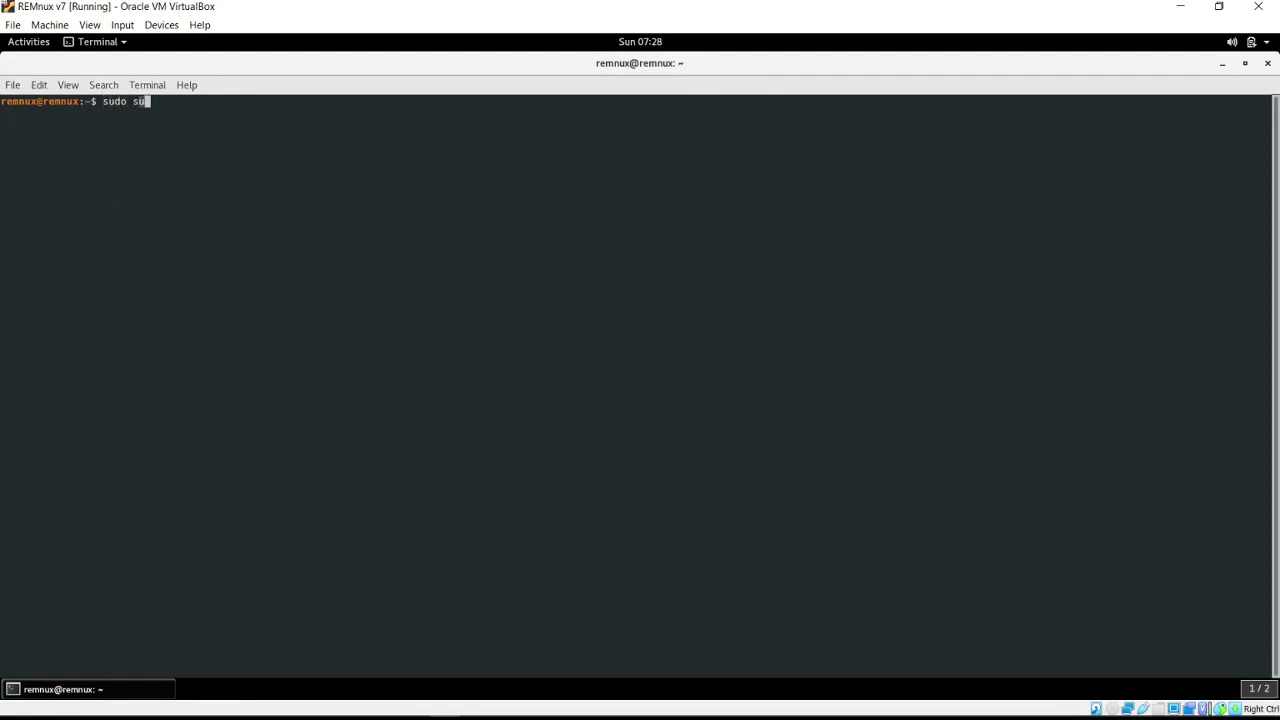
key("Return")
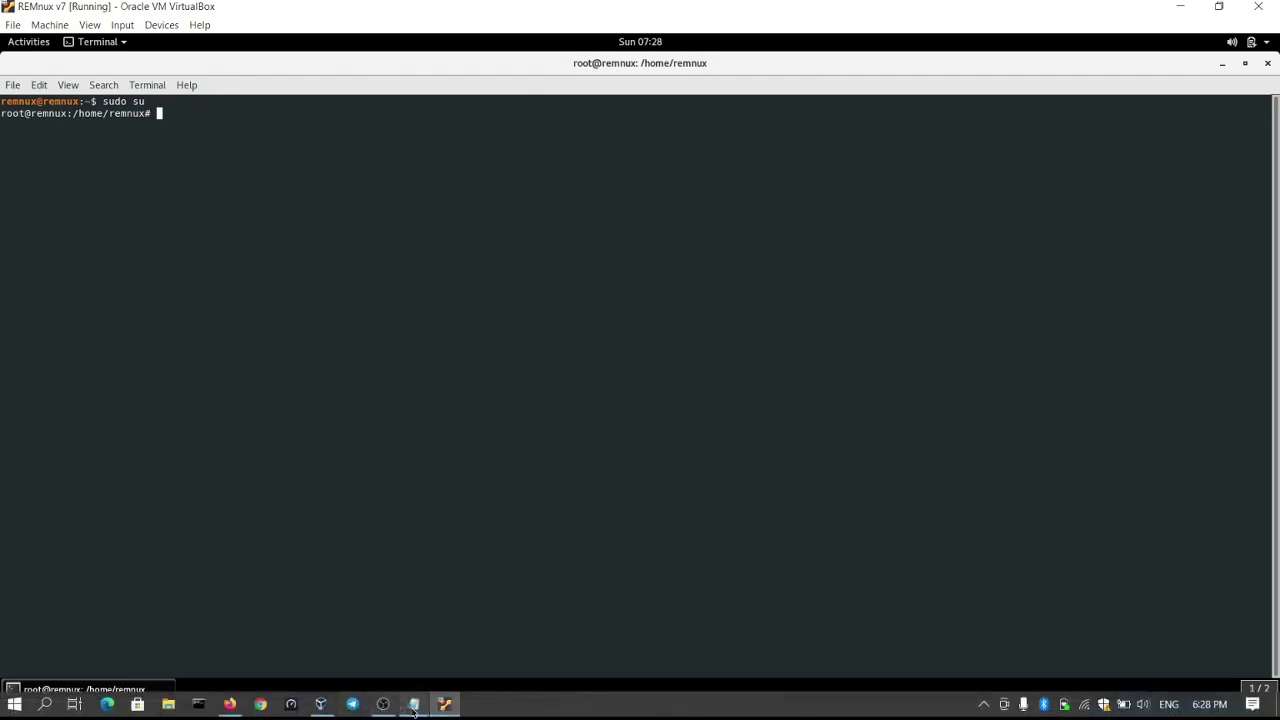
left_click(443, 705)
- Add, below a blank line, the text "nah disini kita sudah masuk ke dalam REMnux nya dan sudah masuk hak akses root nya juga," to the notes
key("Return")
key("Return")
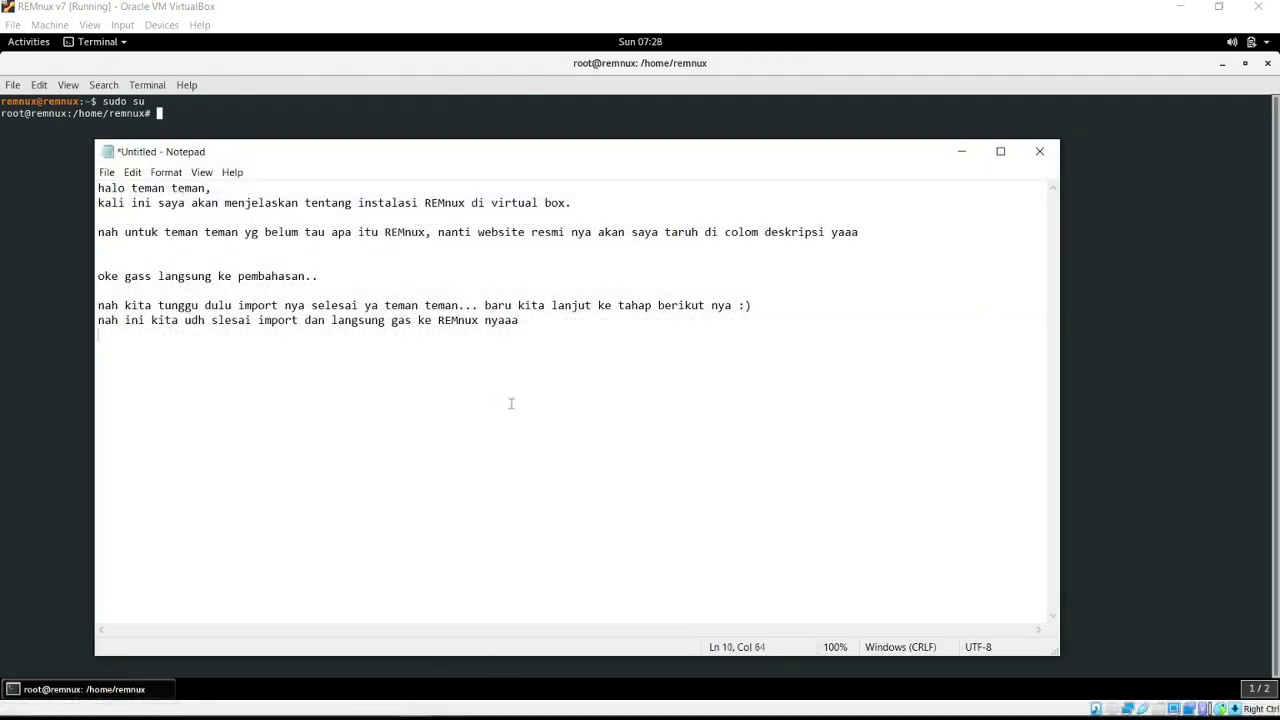
type("nah disini kita suda")
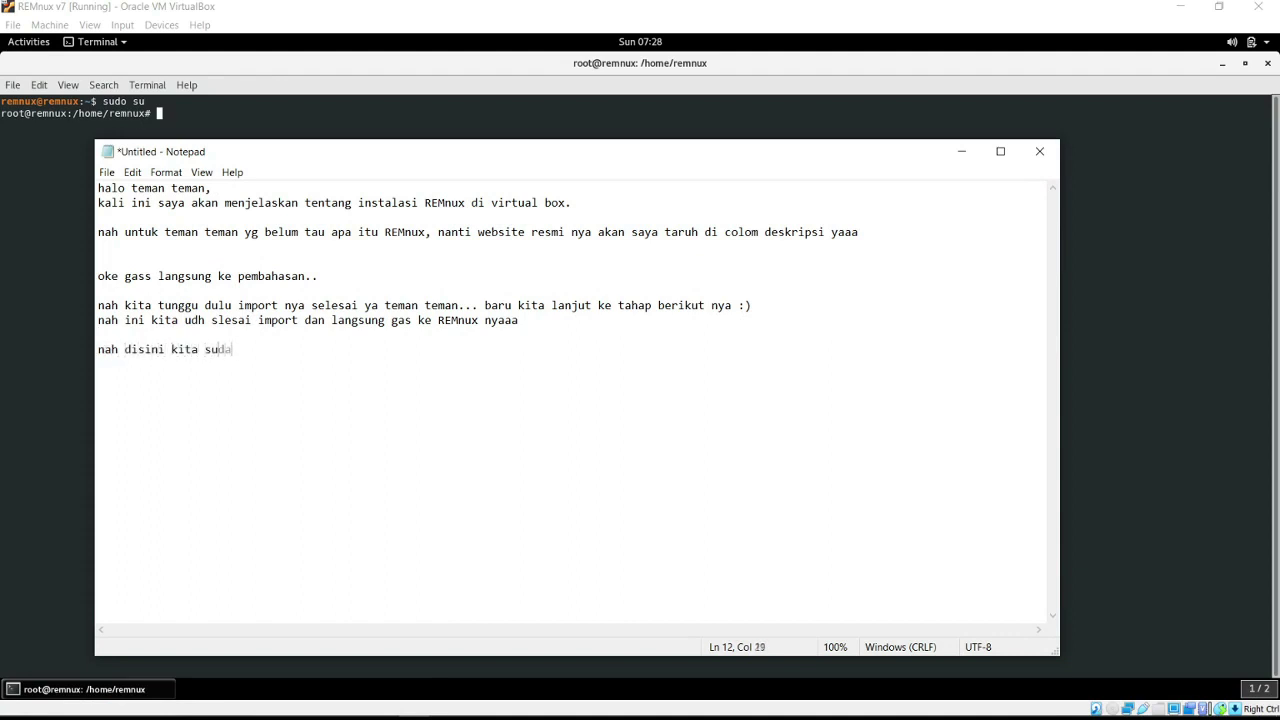
type("h masuk ke dalam re")
key("BackSpace")
key("BackSpace")
type("RE")
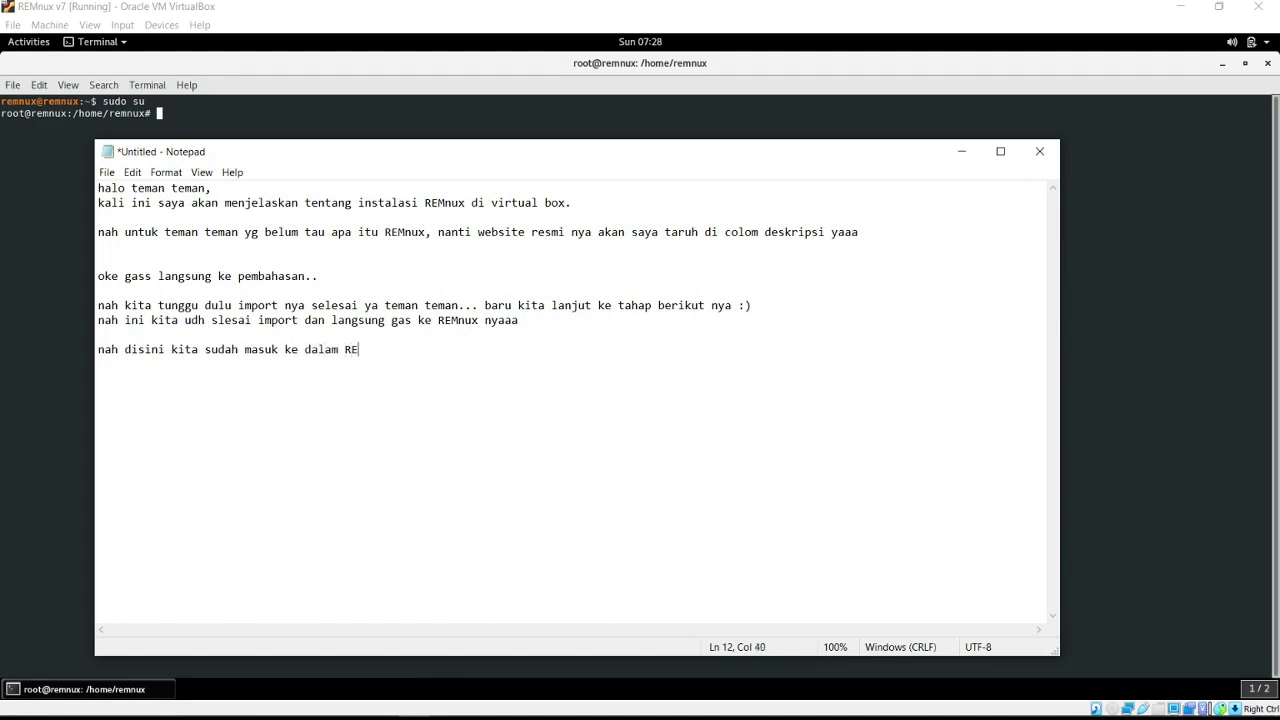
type("MNU")
key("BackSpace")
key("BackSpace")
type("nux nya dah")
type(" sudah")
key("BackSpace")
key("BackSpace")
key("BackSpace")
key("BackSpace")
key("BackSpace")
key("BackSpace")
key("BackSpace")
type("n sudah masuk")
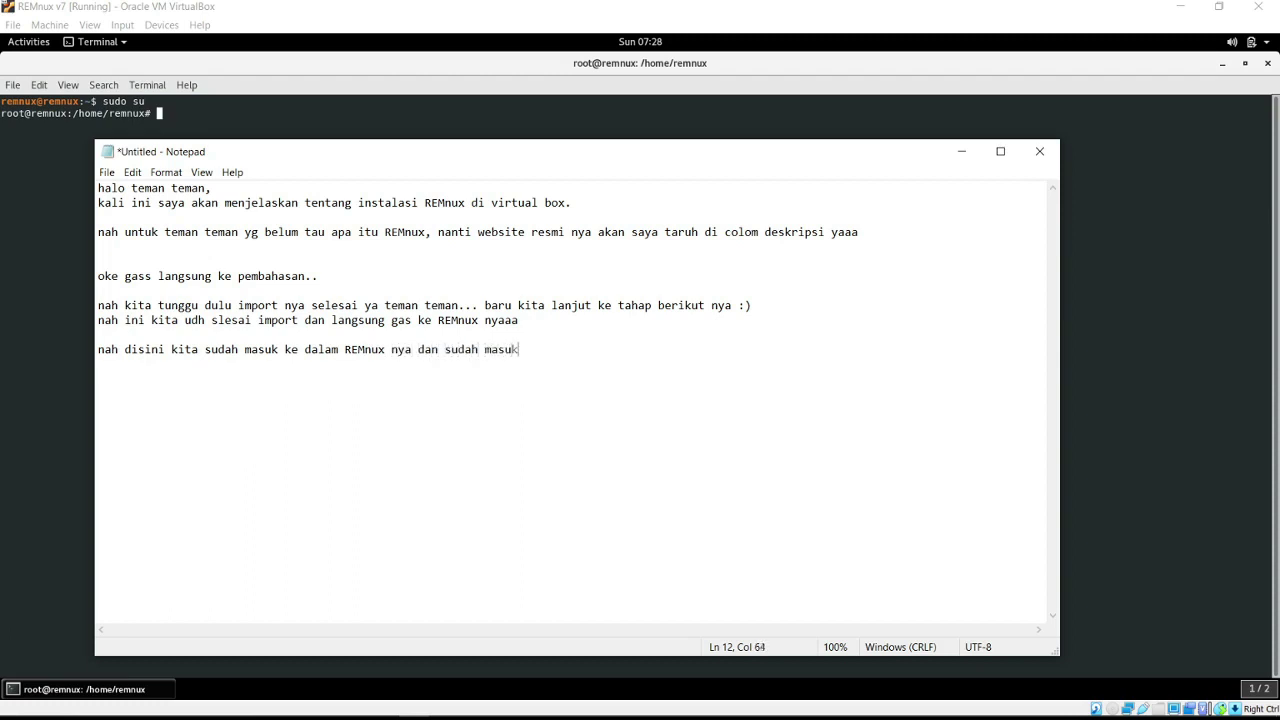
type(" h")
key("BackSpace")
type("r")
type("hak akses  ")
type("oot n")
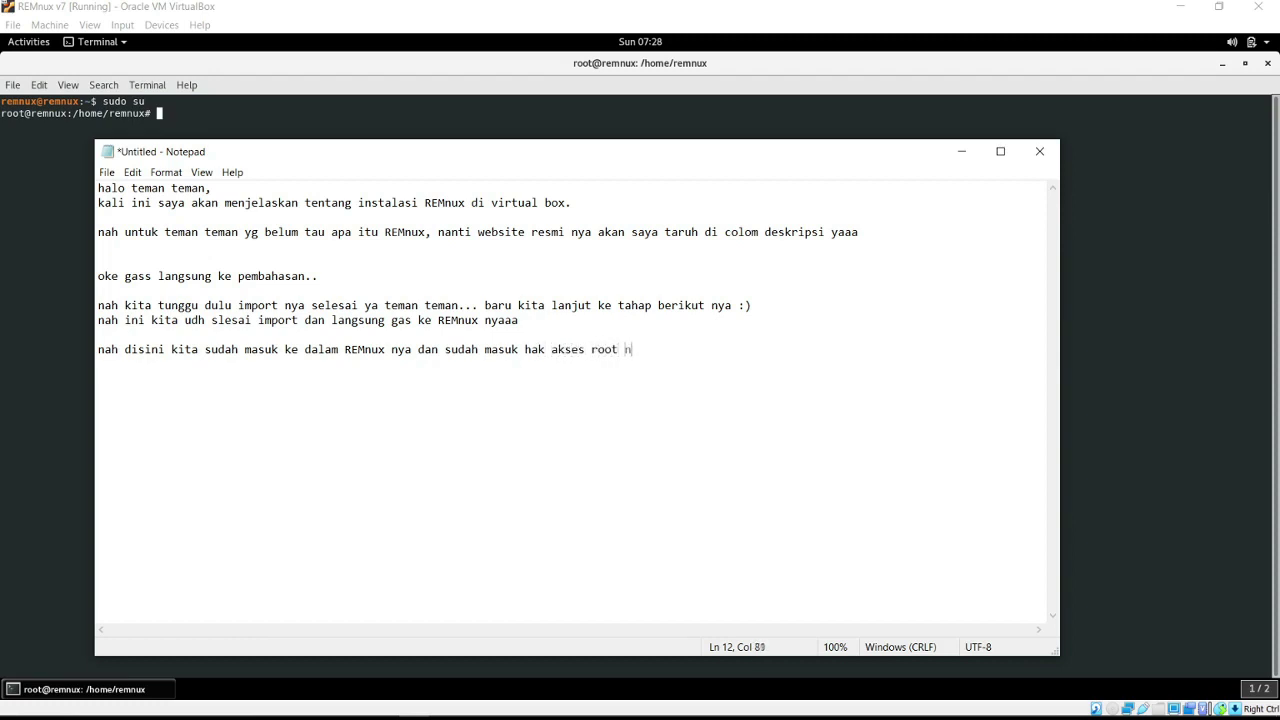
type("ya juga")
- Add the line "langkah selanjutnya kita cari dulu bahan buat analysis kita kalii ini..." to the notes and return to the REMnux window
type("angkah sel")
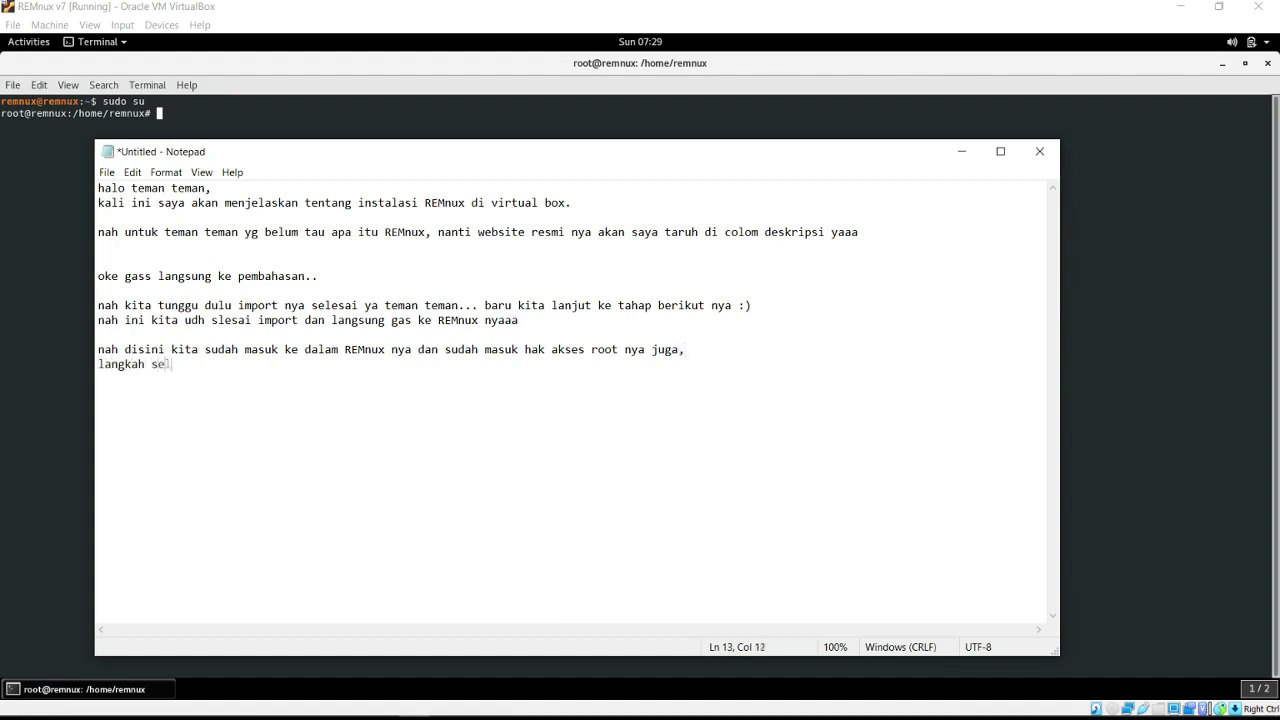
type("anjutnya kita cari dulu")
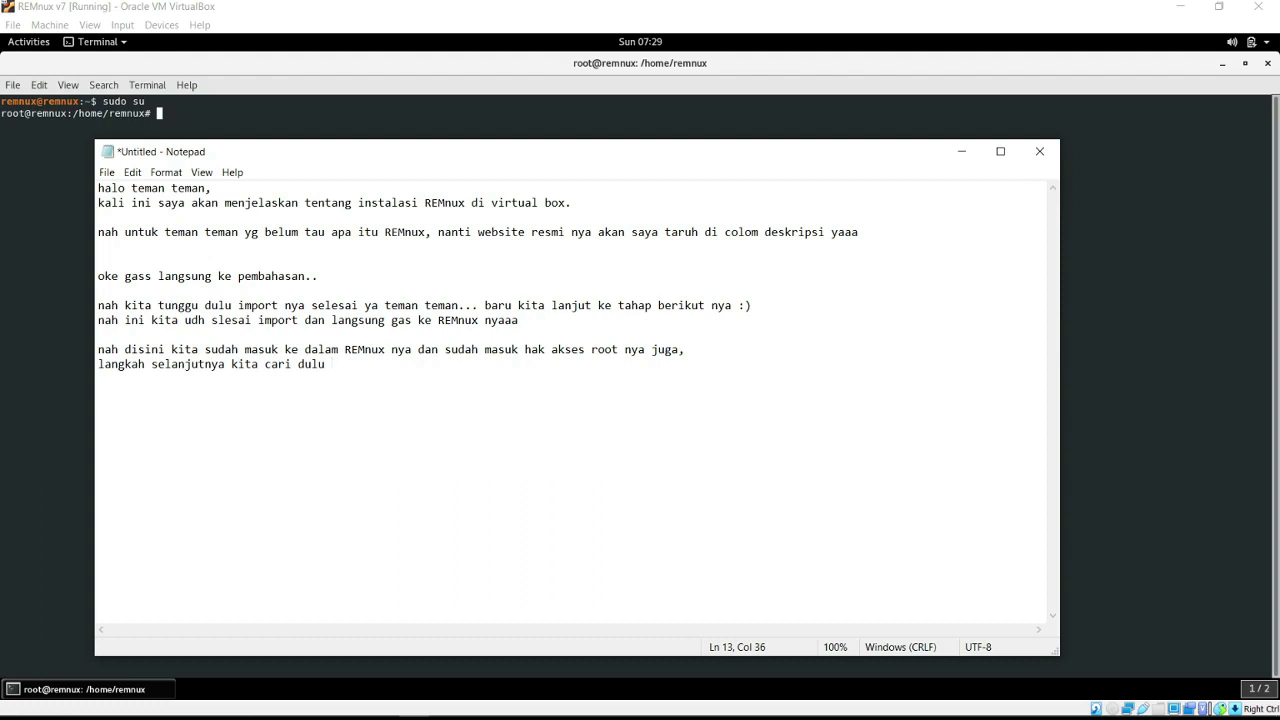
type(" bahan buat analysis kita")
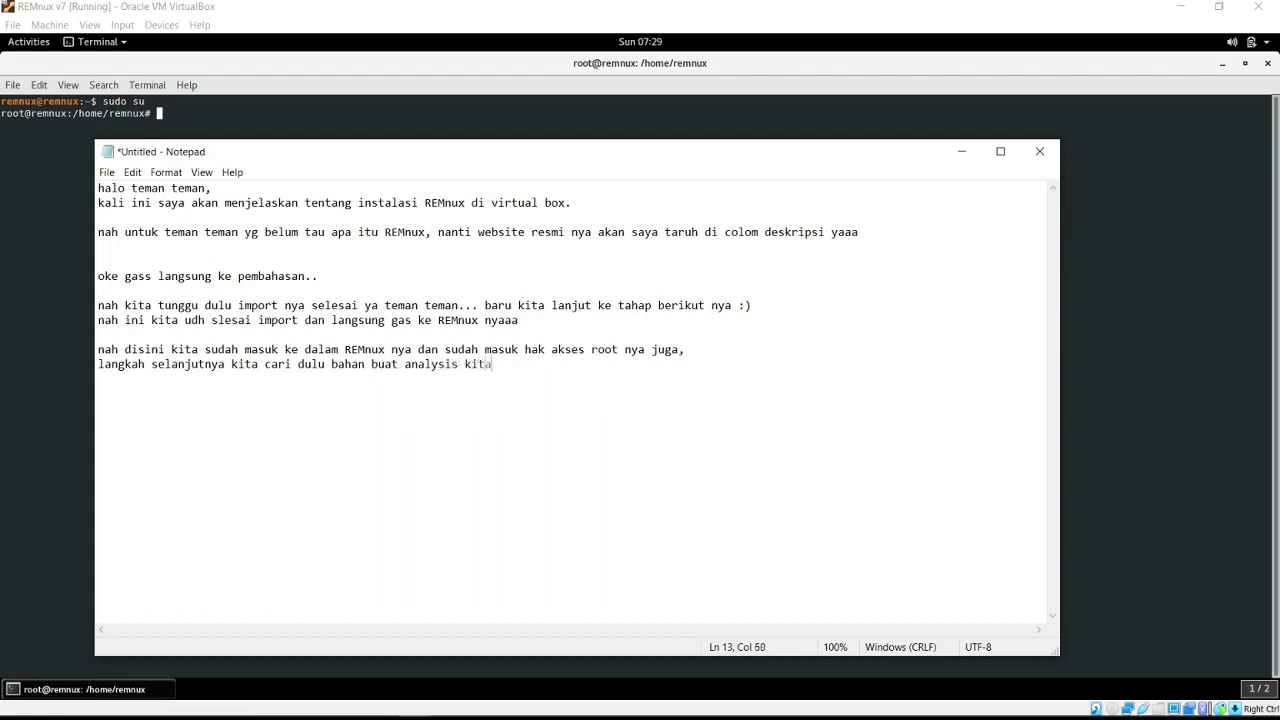
type(" kalii ini...")
left_click(961, 151)
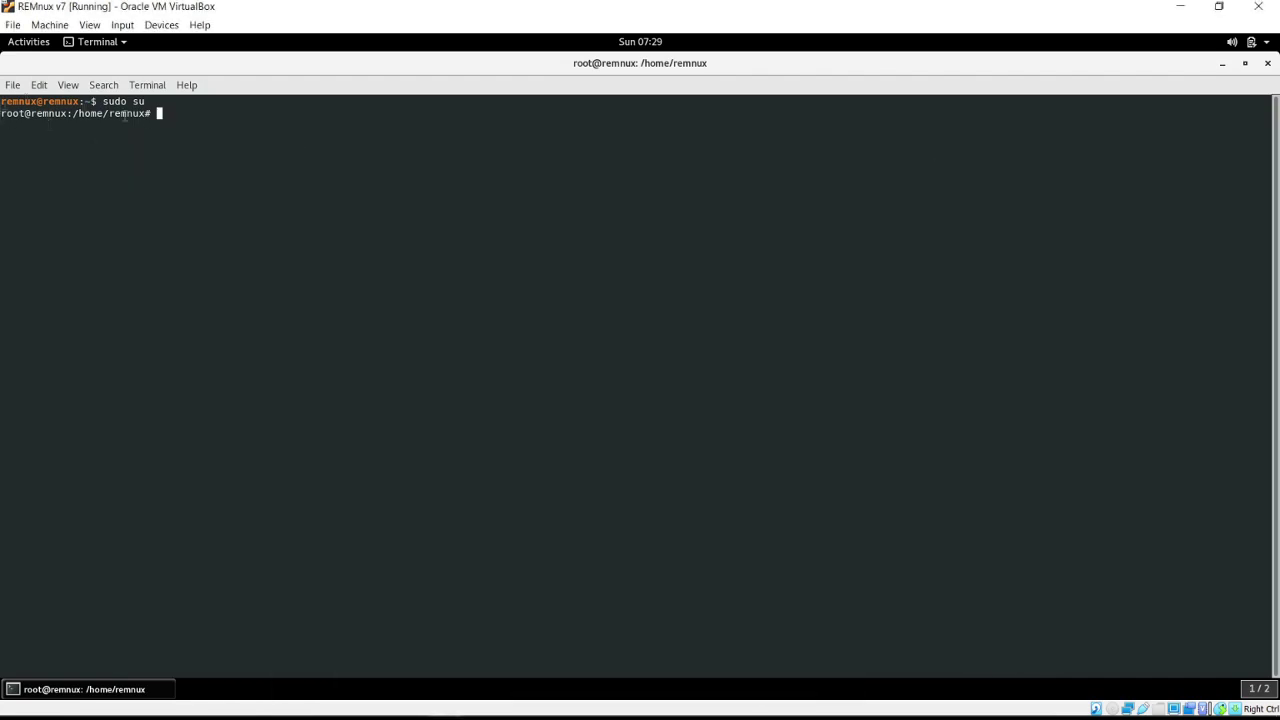
- Open Firefox in the guest and start its welcome setup, skipping the import of passwords and bookmarks
left_click(20, 42)
left_click(29, 363)
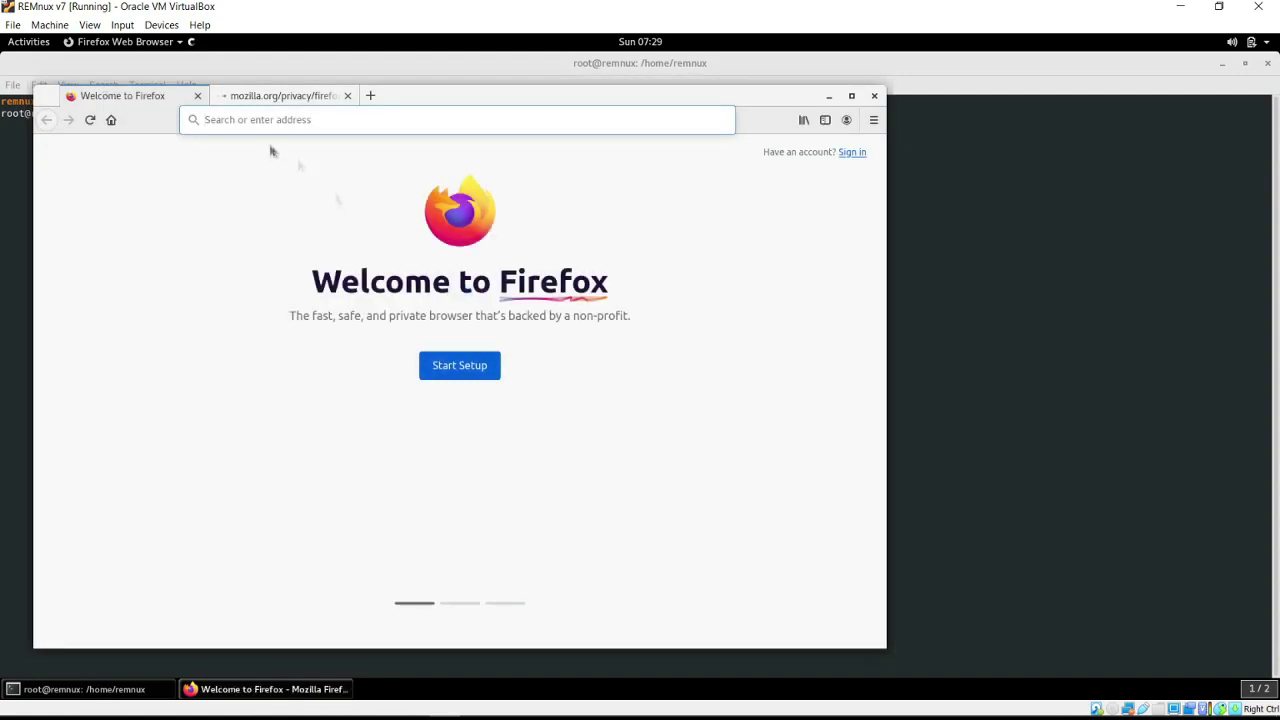
left_click(455, 367)
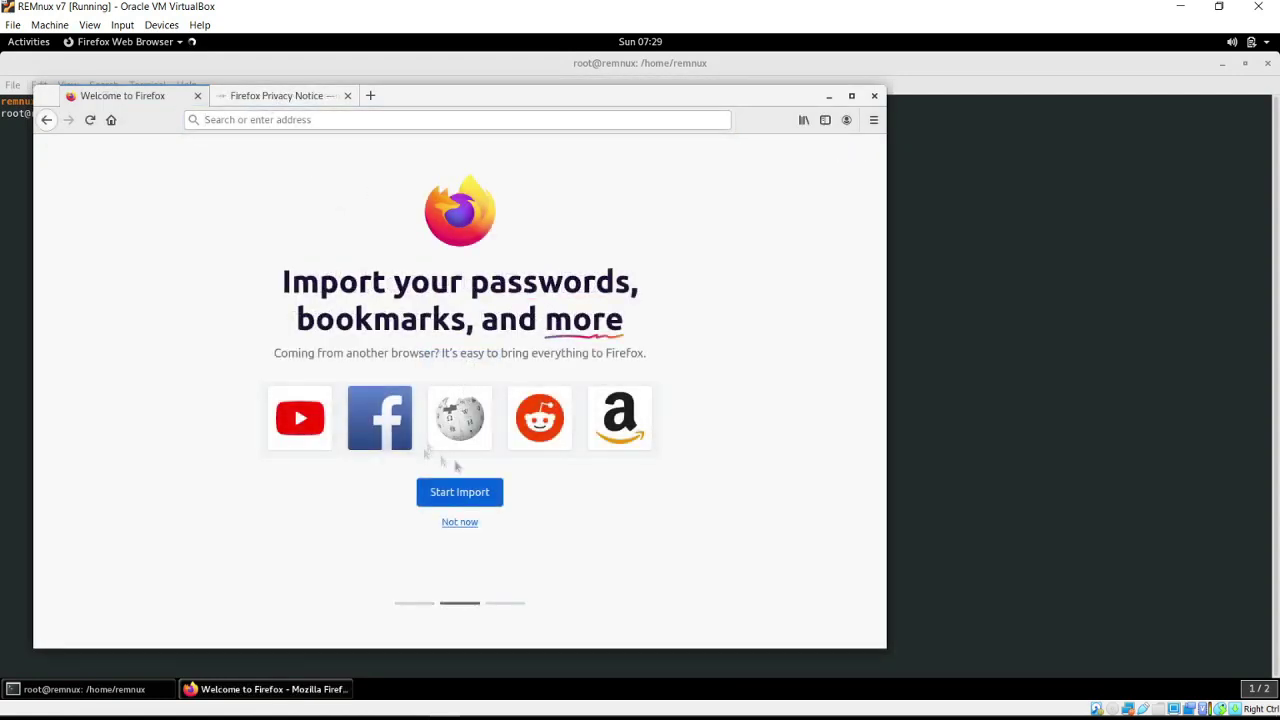
left_click(460, 522)
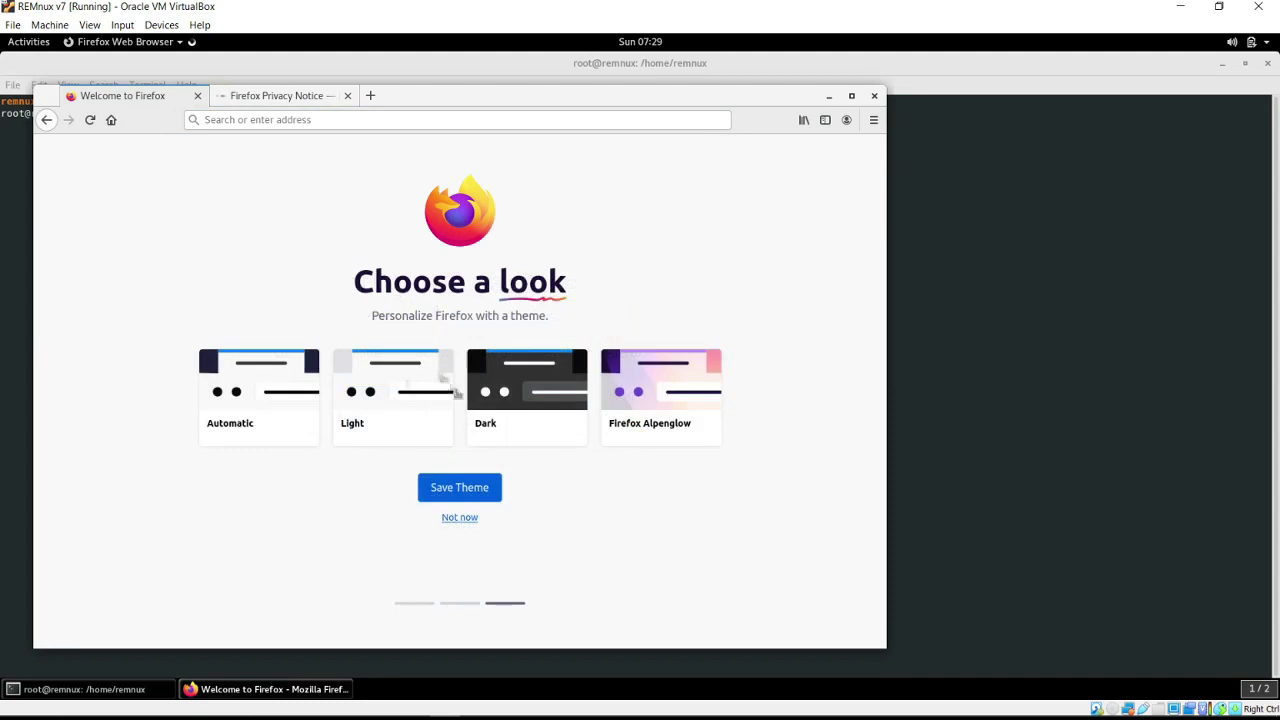
- Save the Dark theme in Firefox's welcome setup and close the Firefox Privacy Notice tab
left_click(494, 425)
left_click(436, 488)
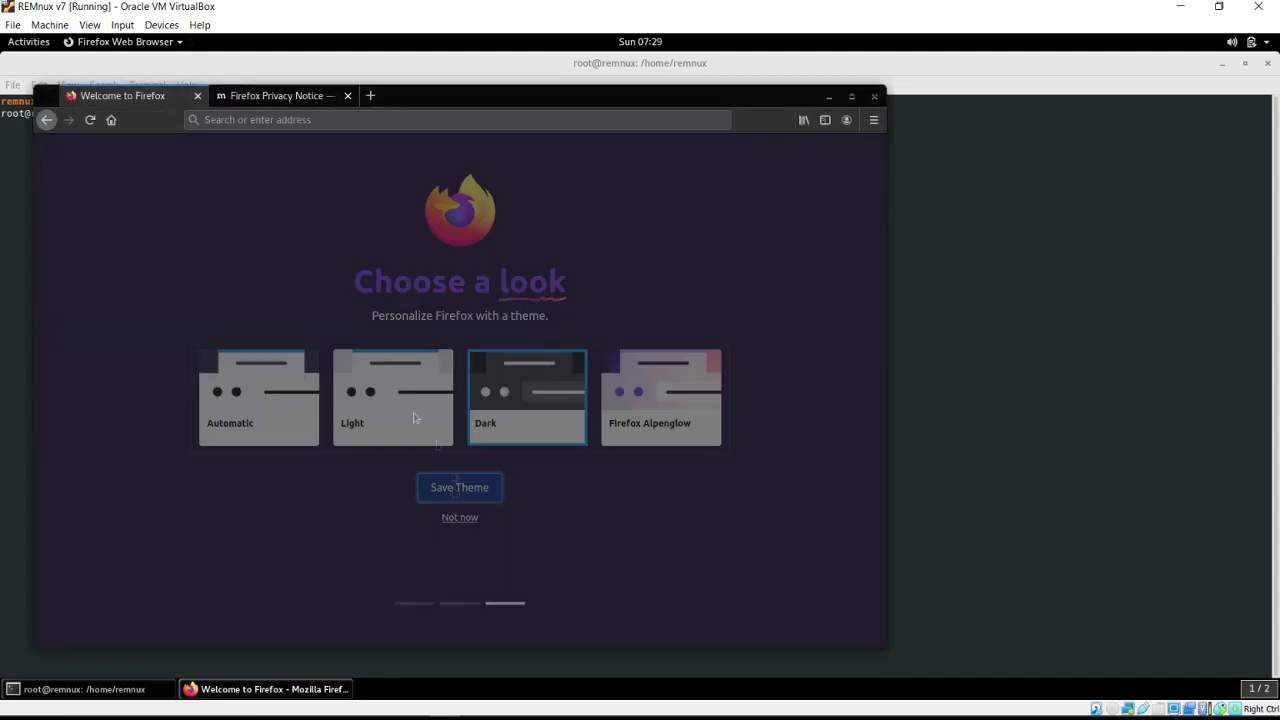
left_click(347, 95)
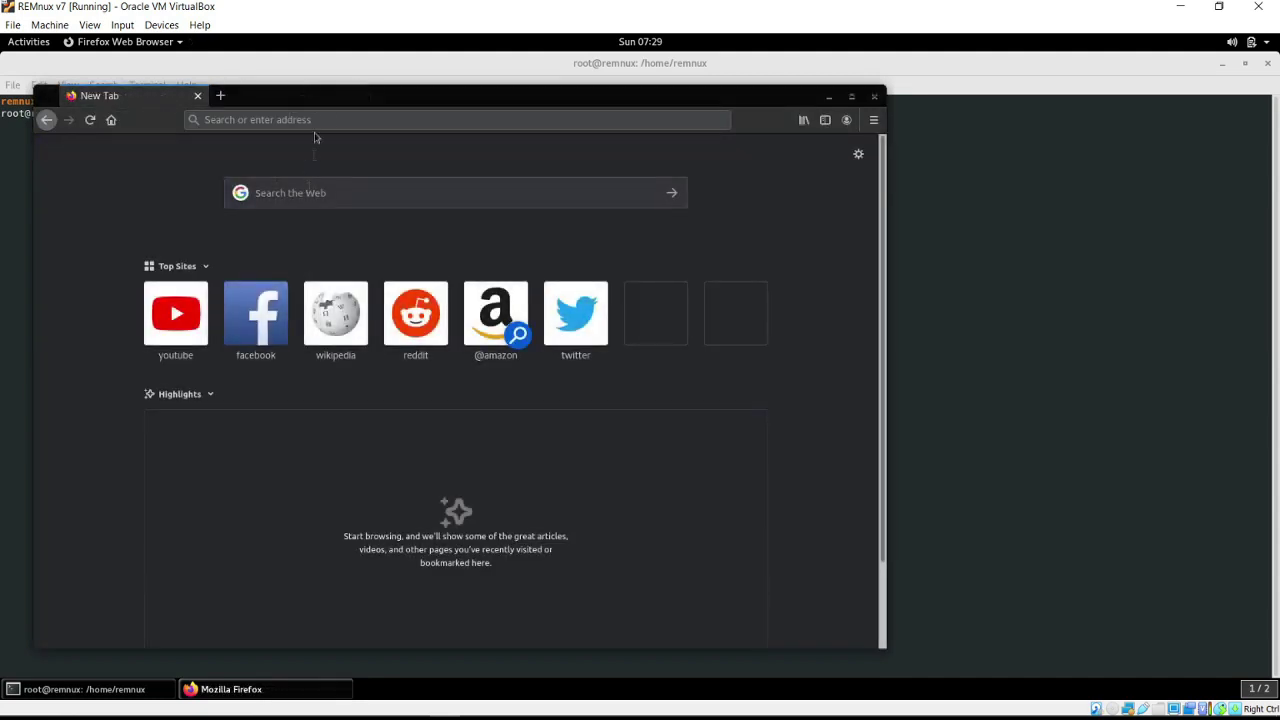
- Search the web for "malware exee sample github"
left_click(313, 122)
type("ma")
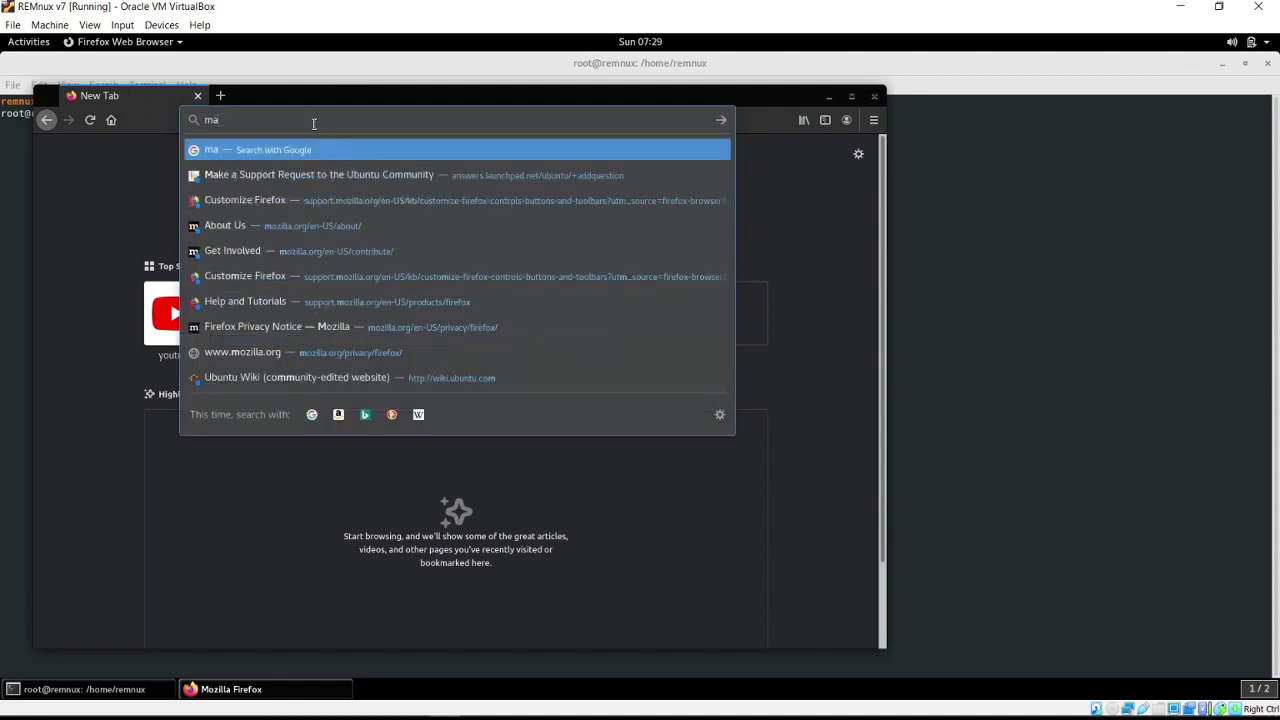
type("lw")
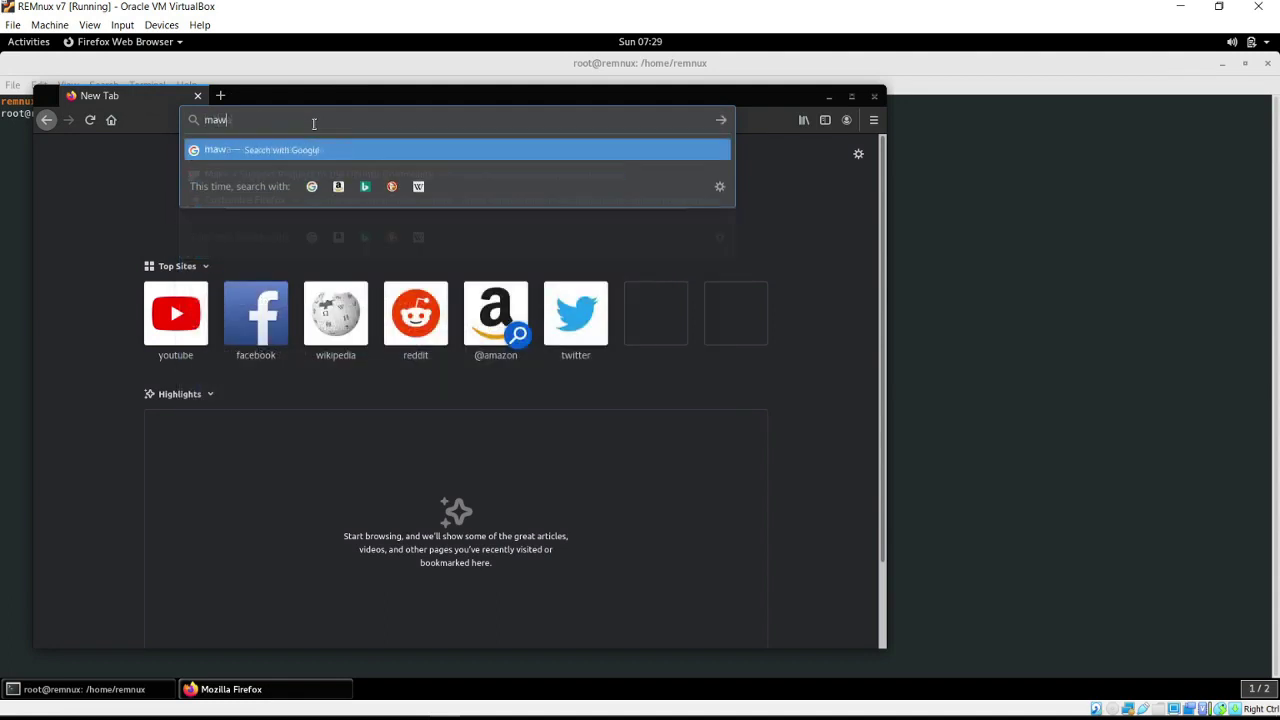
type("are e")
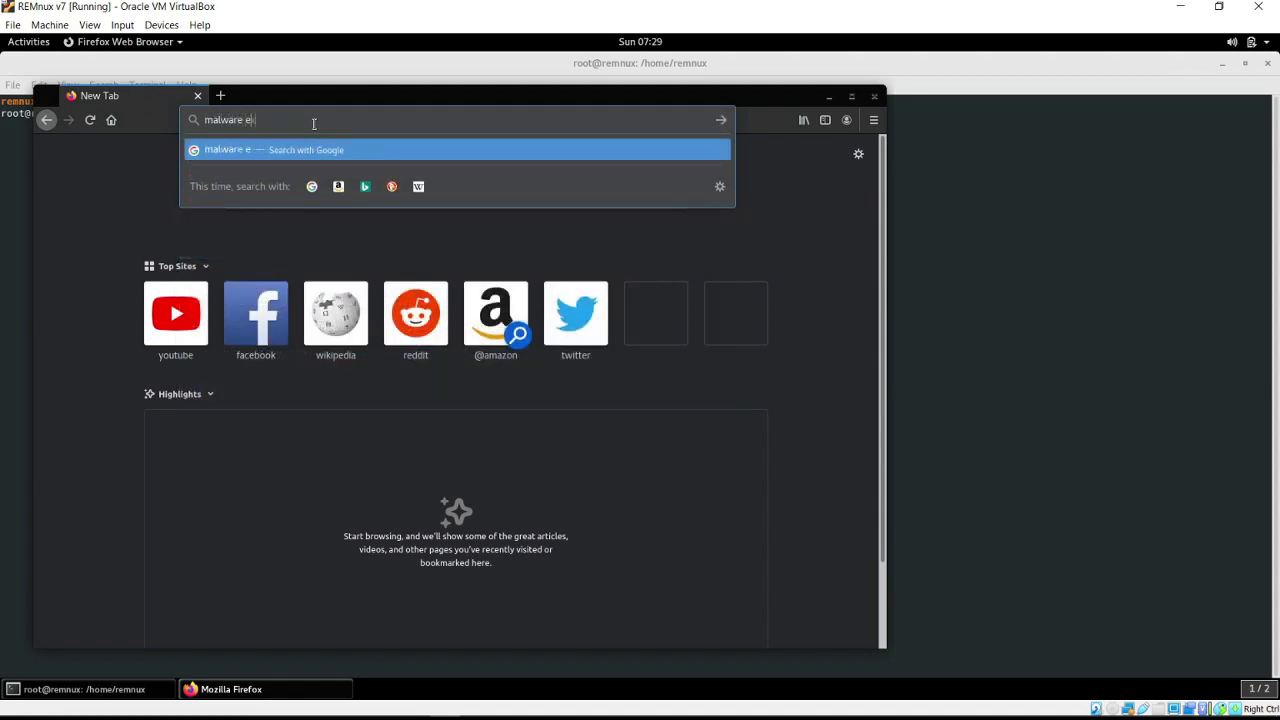
type("xee github")
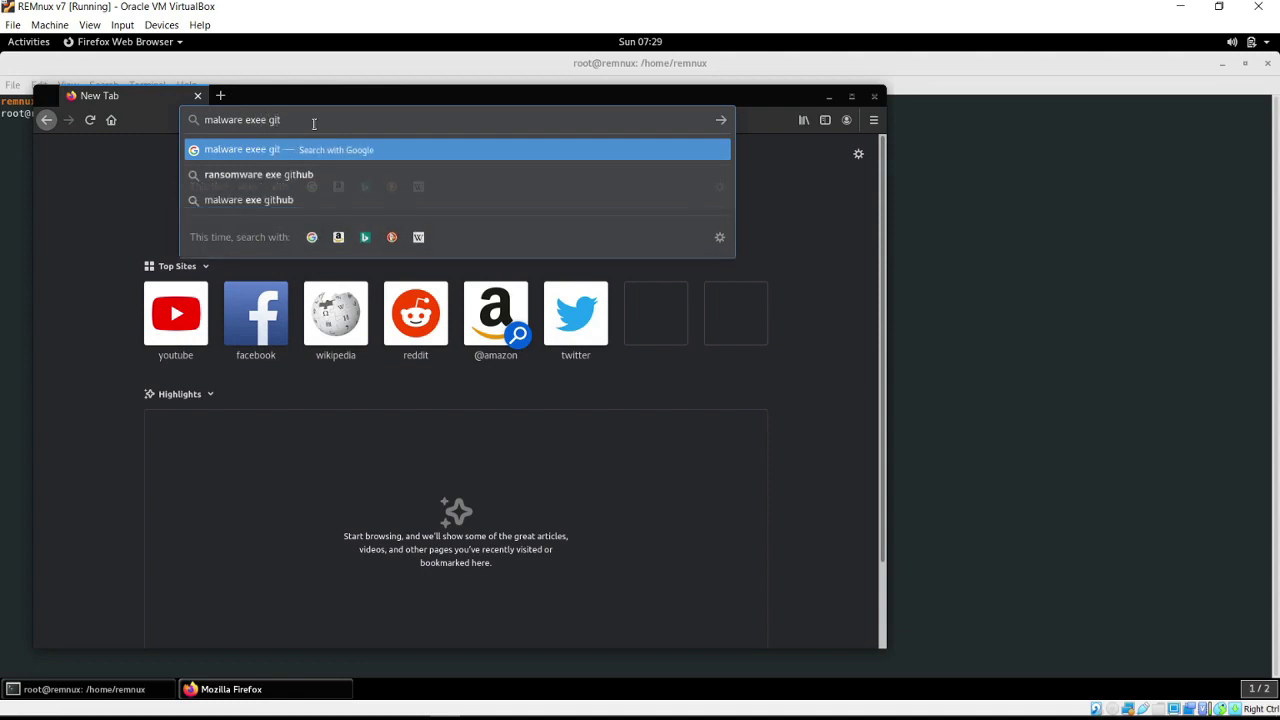
key("BackSpace")
key("BackSpace")
key("BackSpace")
key("BackSpace")
key("BackSpace")
key("BackSpace")
type("sample github")
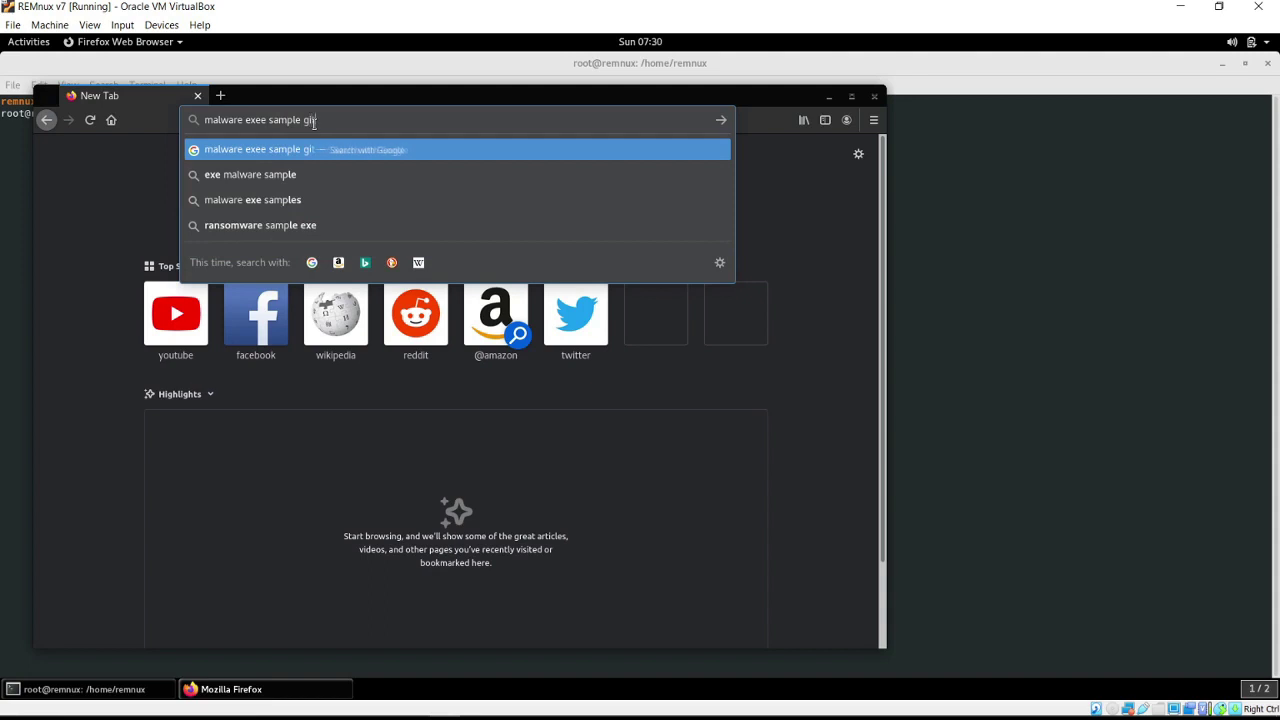
key("Return")
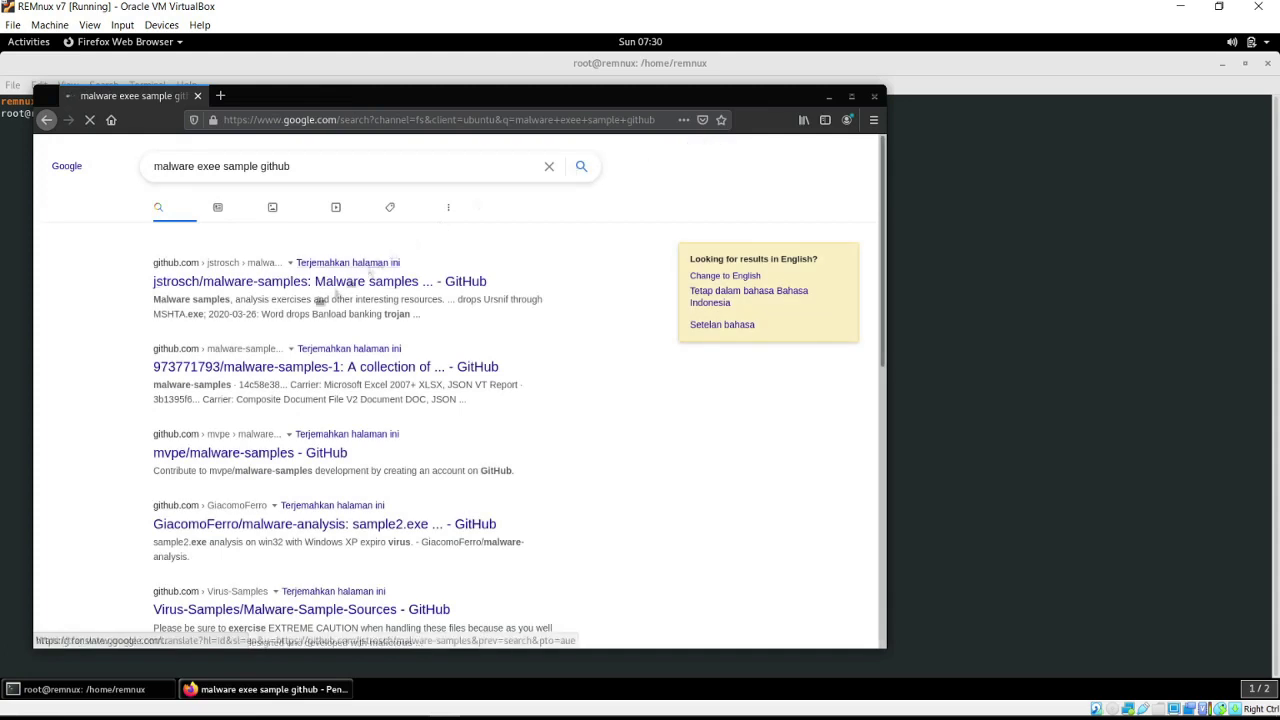
- Open the mvpe/malware-samples repository on GitHub, download it as a ZIP archive and save the file
left_click(323, 455)
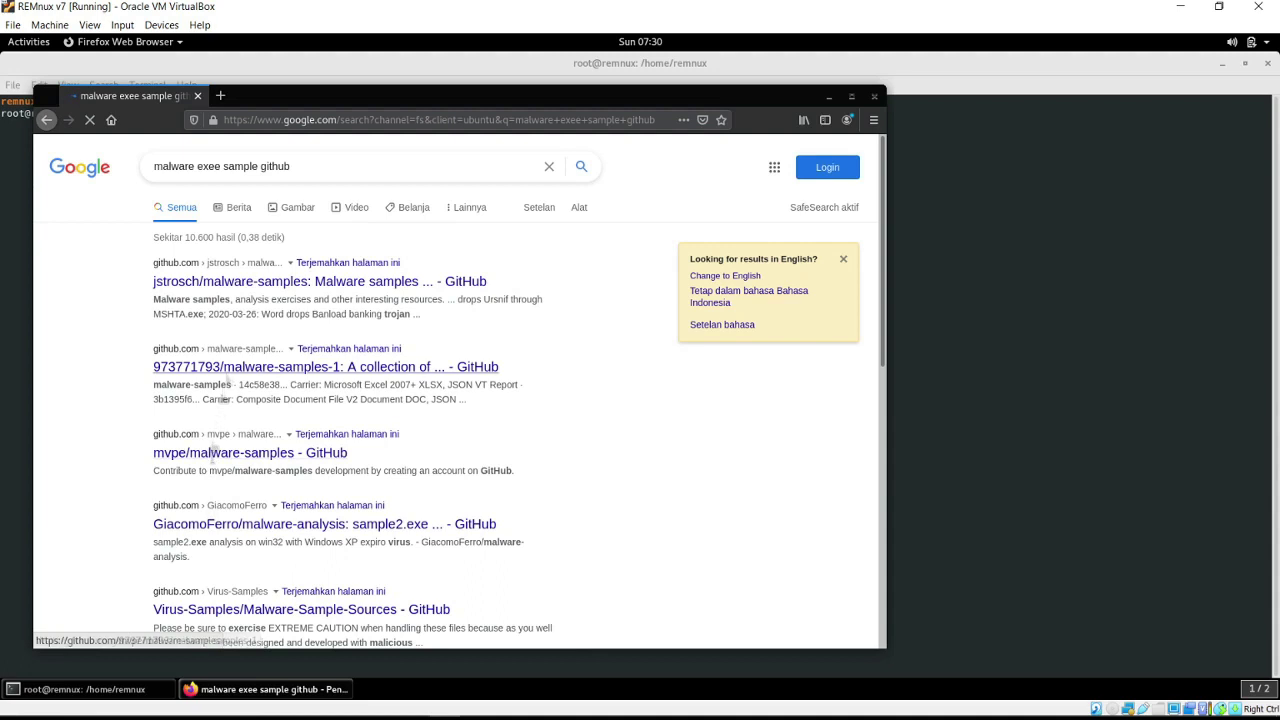
left_click(218, 457)
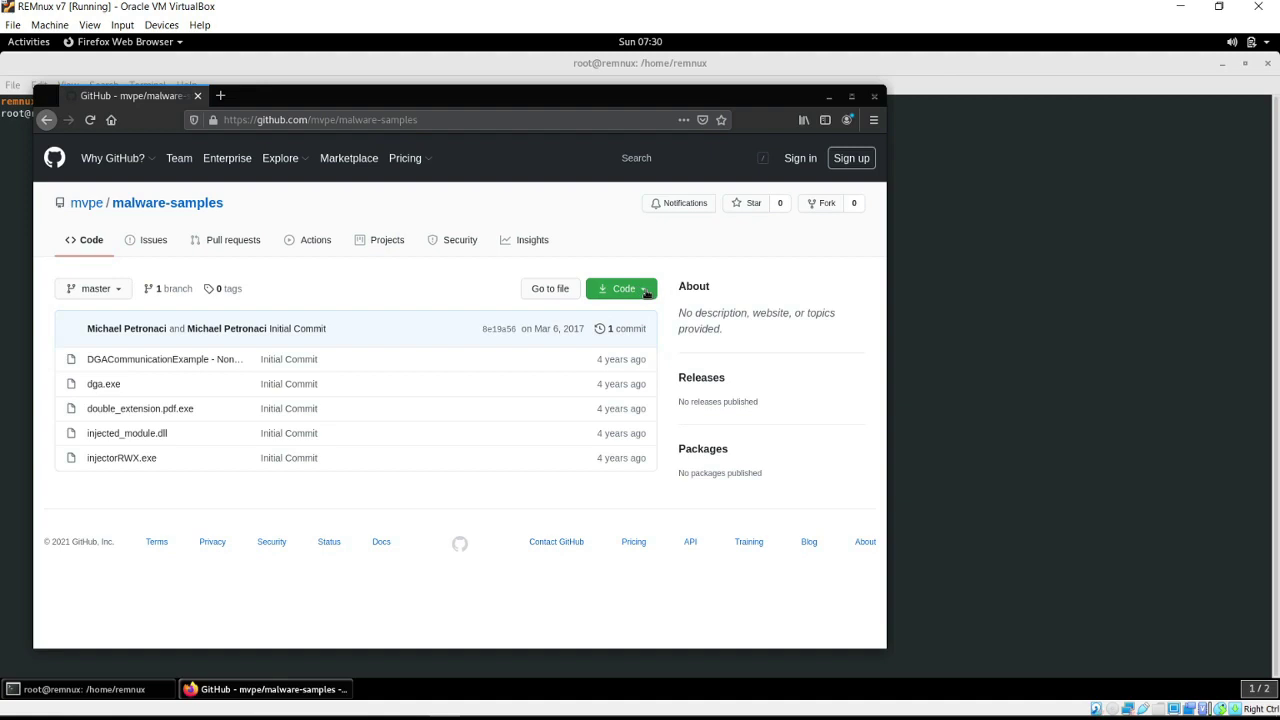
left_click(646, 292)
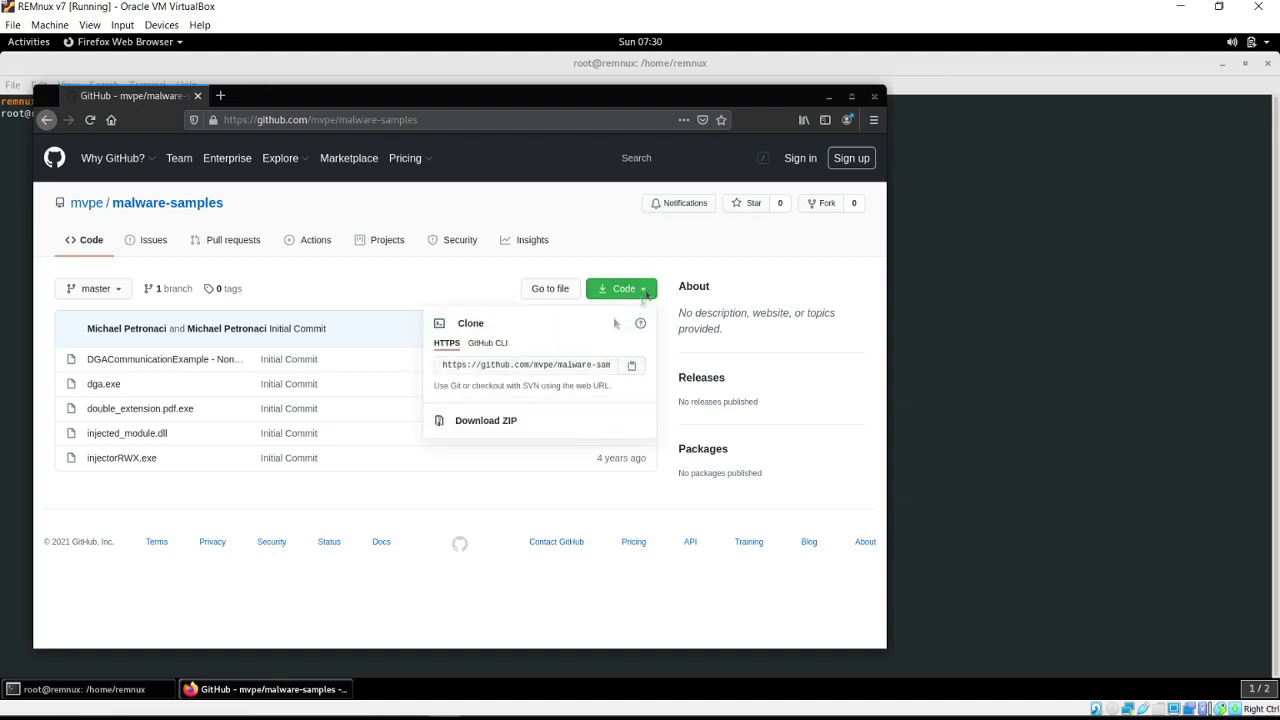
left_click(511, 422)
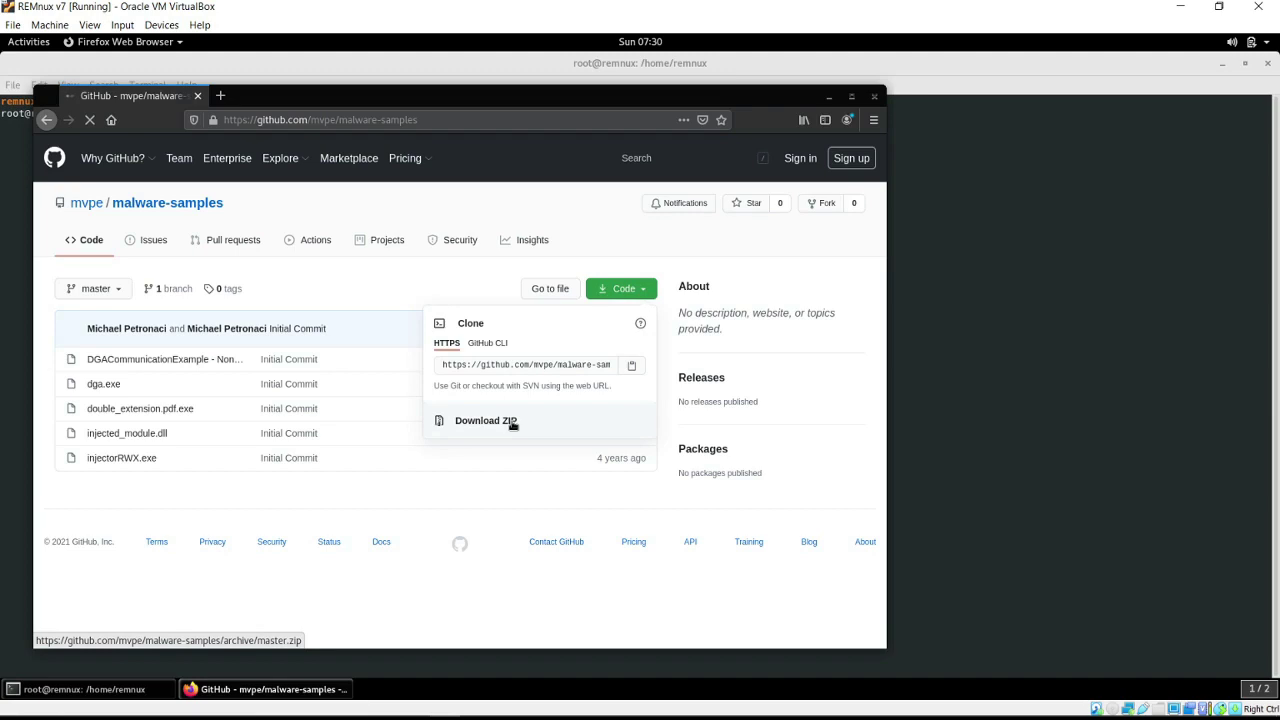
left_click(340, 422)
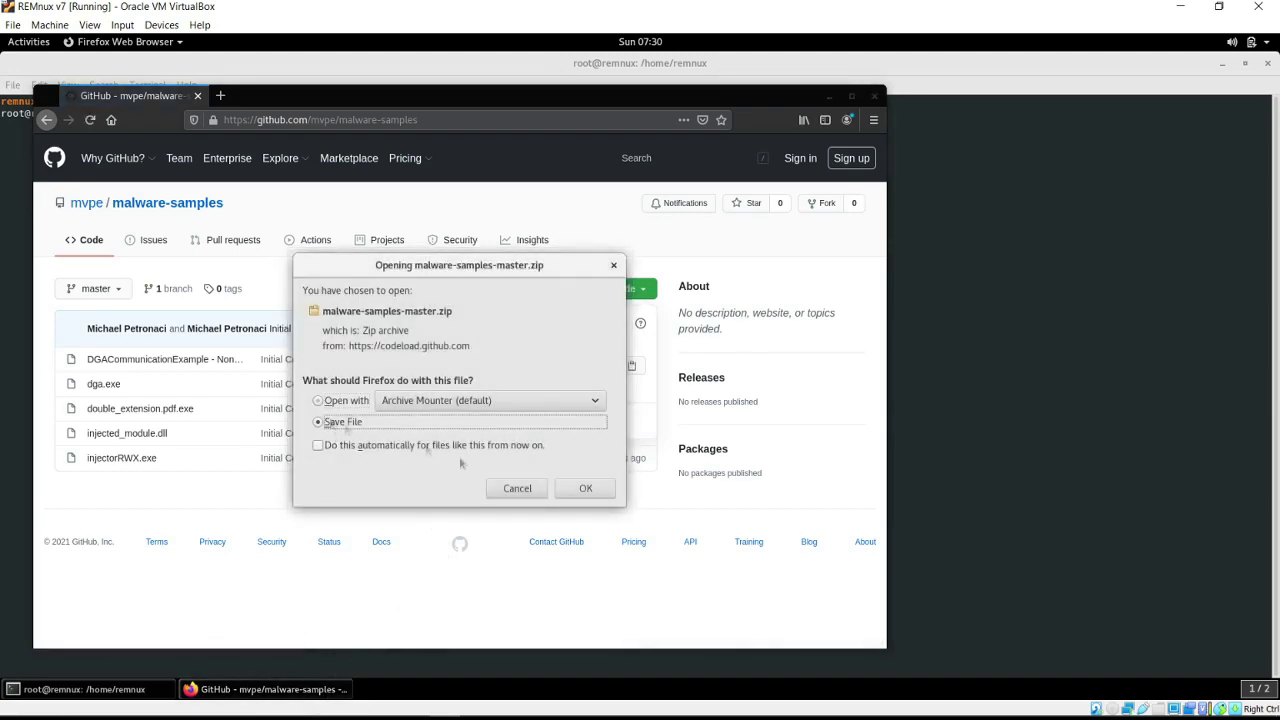
left_click(570, 488)
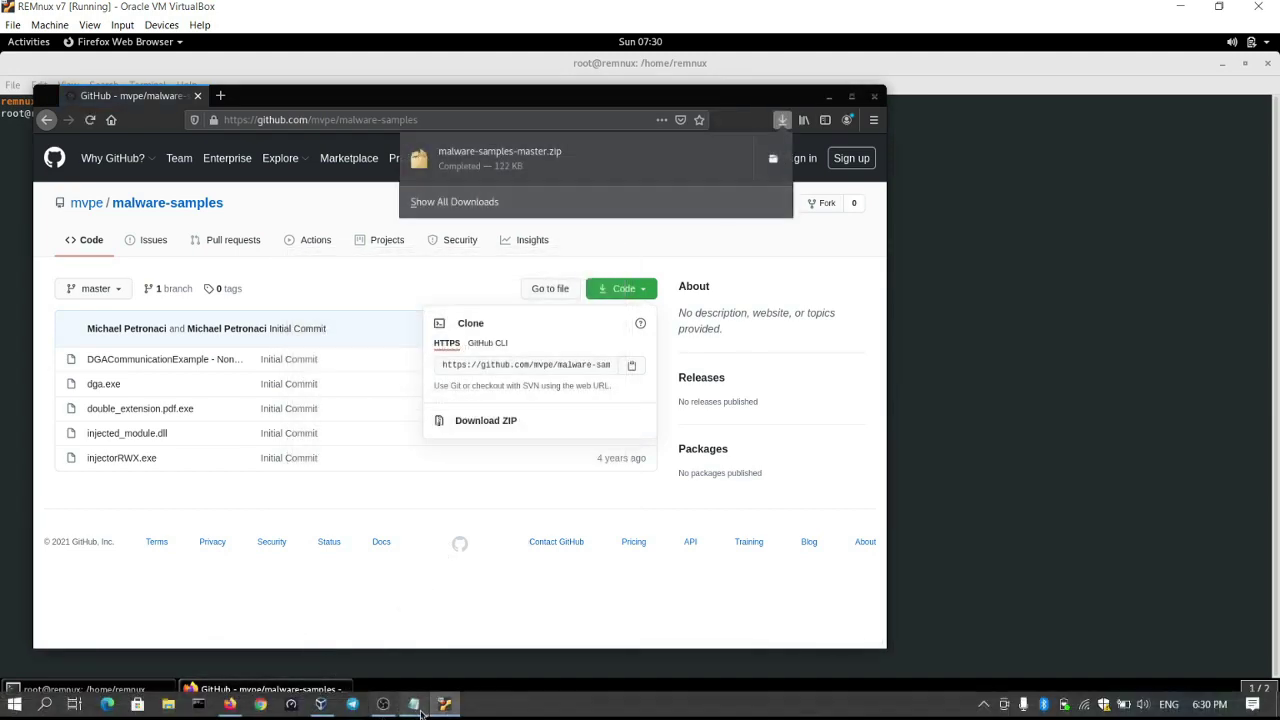
- Add the line "nah jika sudah nemu, lansung aja gass download" to the Notepad notes and return to the REMnux window
left_click(416, 706)
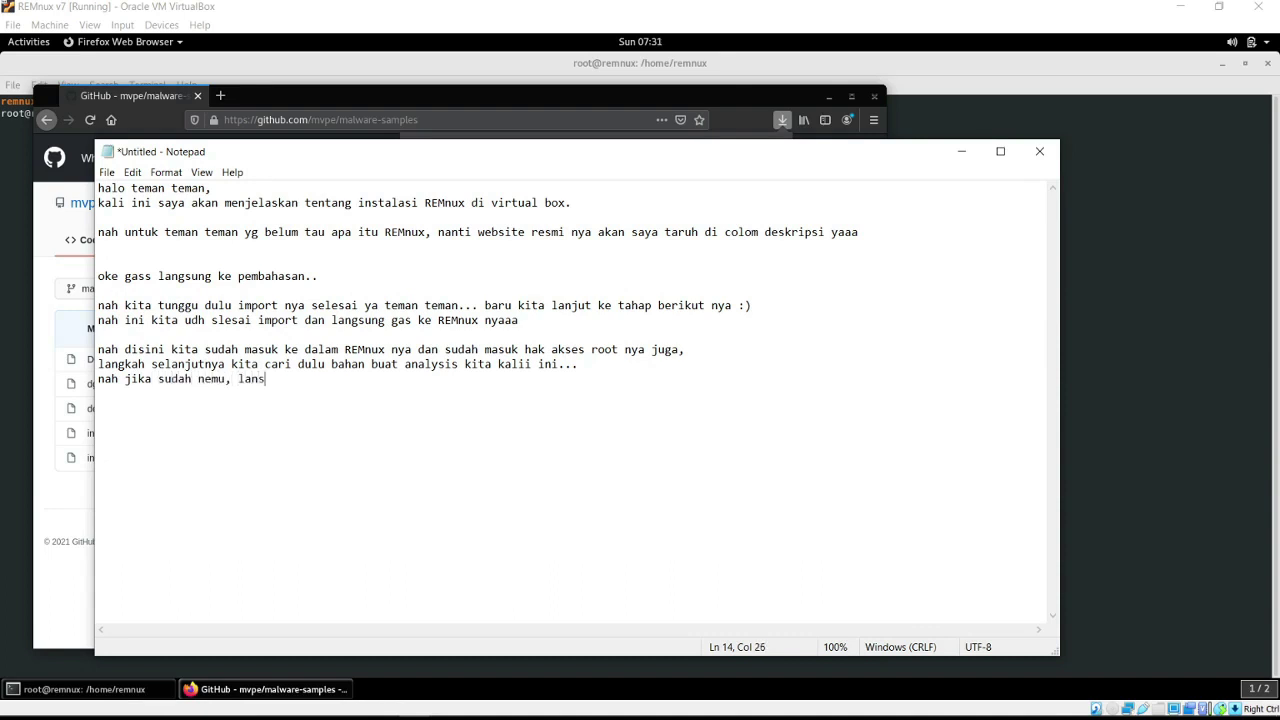
type("ja gass download")
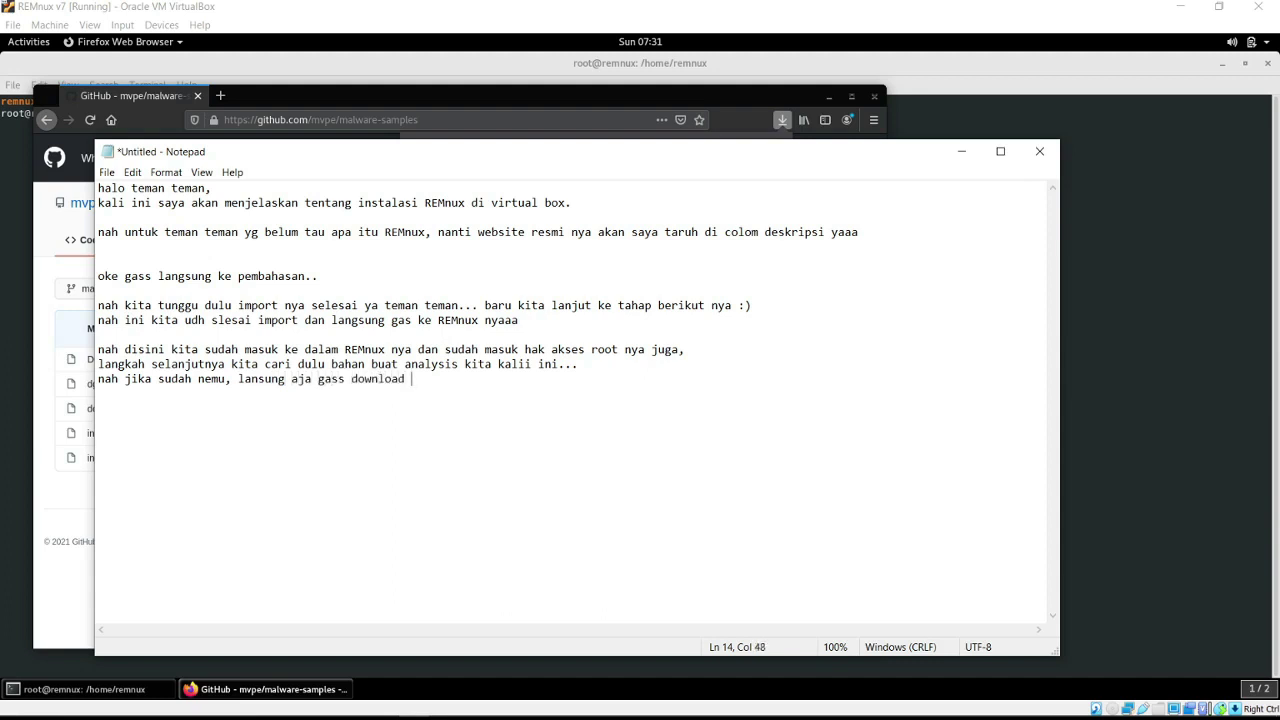
left_click(961, 151)
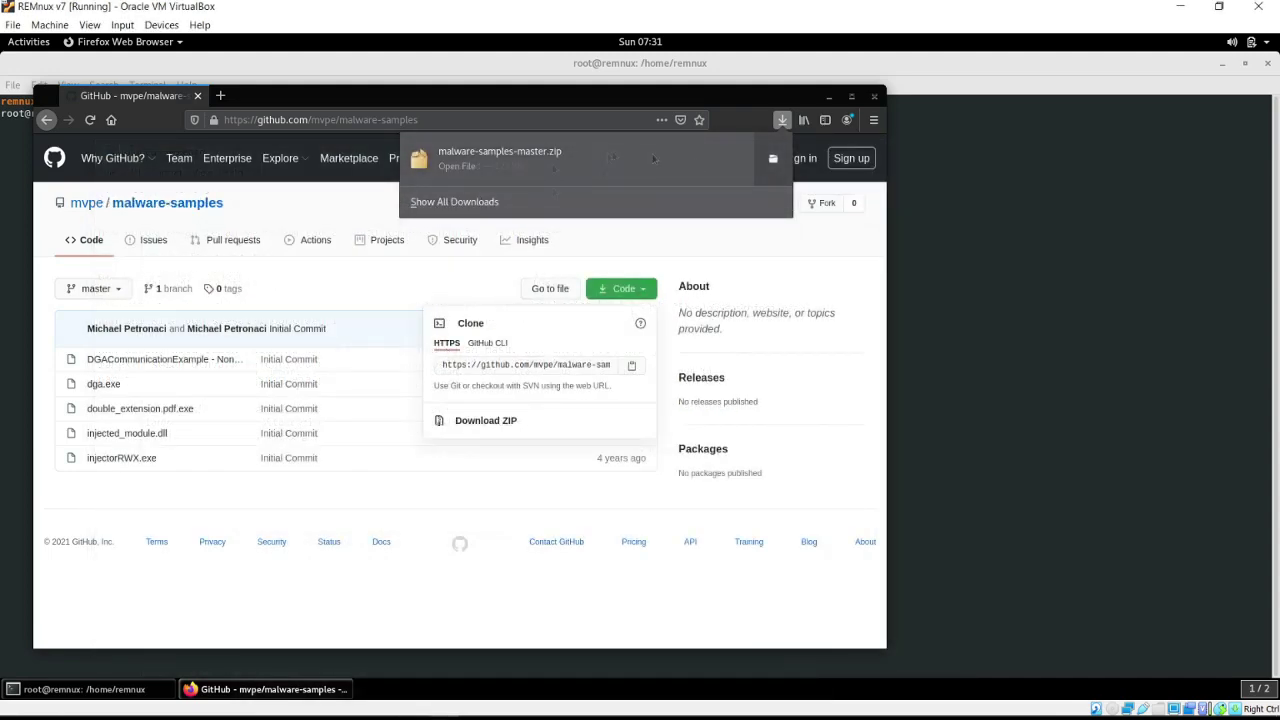
- Minimize Firefox and open the guest's Downloads folder in the file manager
left_click(828, 97)
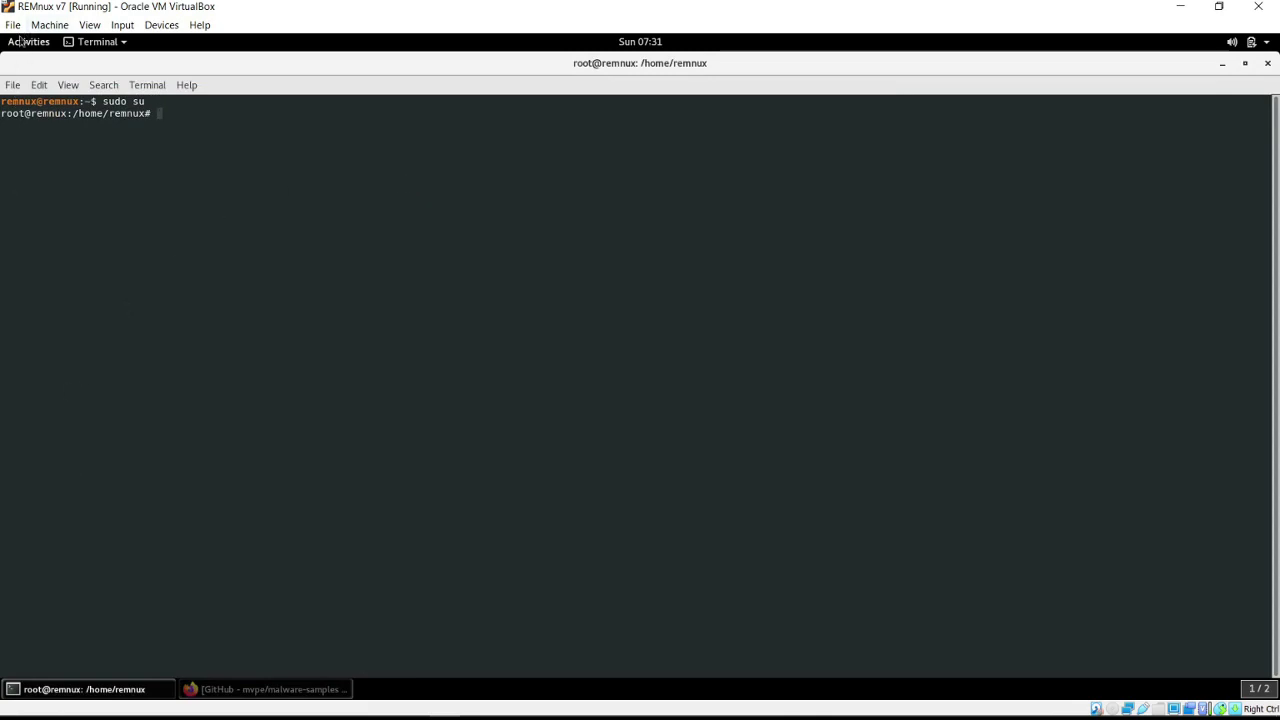
left_click(20, 41)
left_click(29, 420)
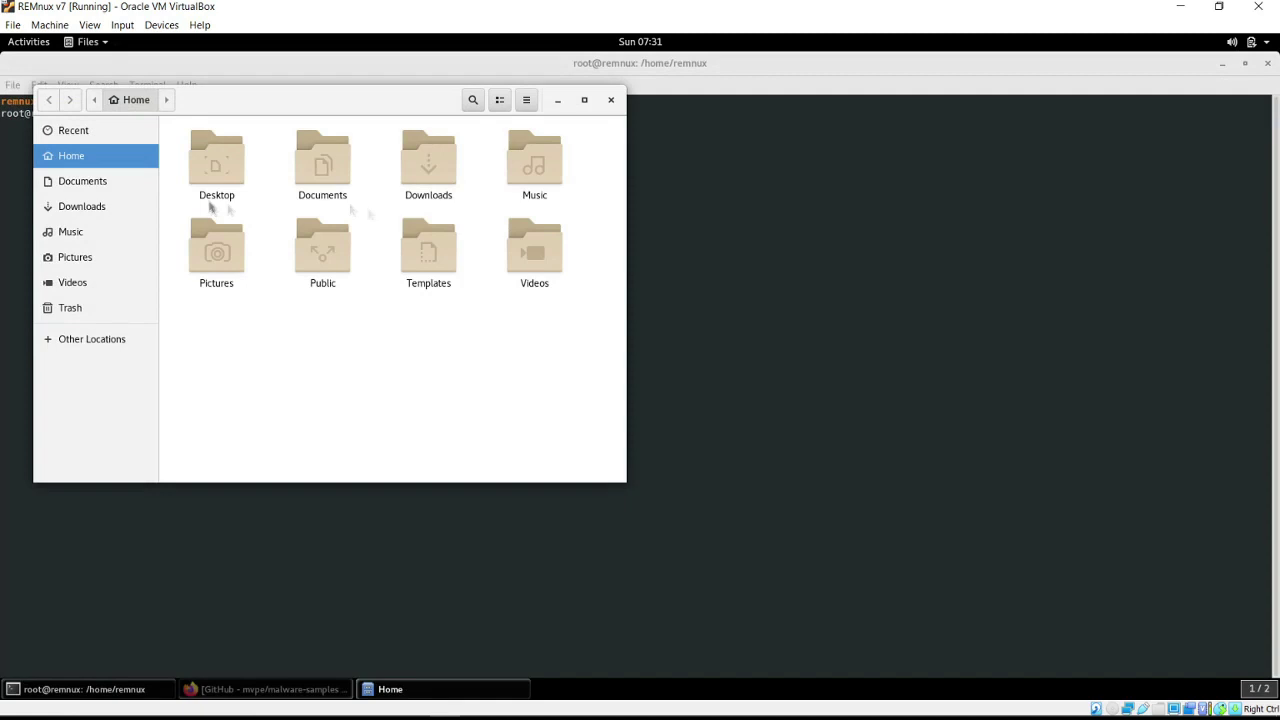
left_click(340, 165)
double_click(424, 168)
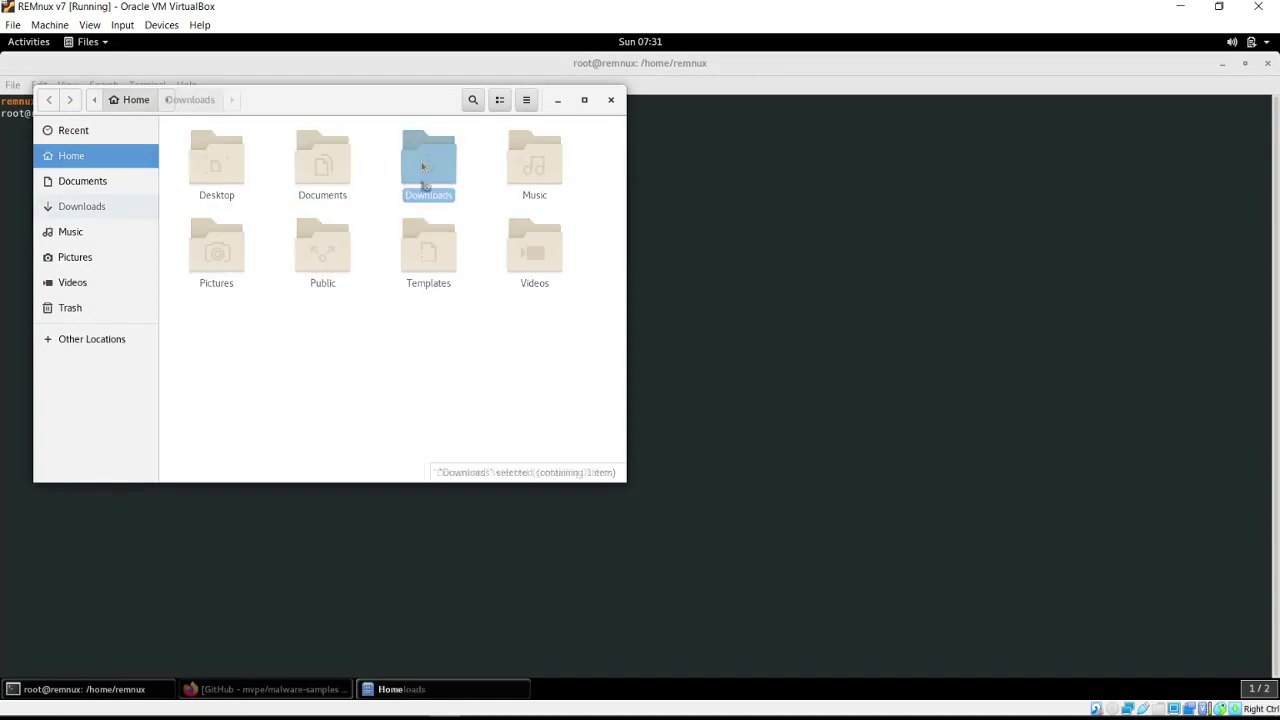
- Mount malware-samples-master.zip from the Downloads folder with Archive Mounter
left_click(212, 162)
right_click(225, 163)
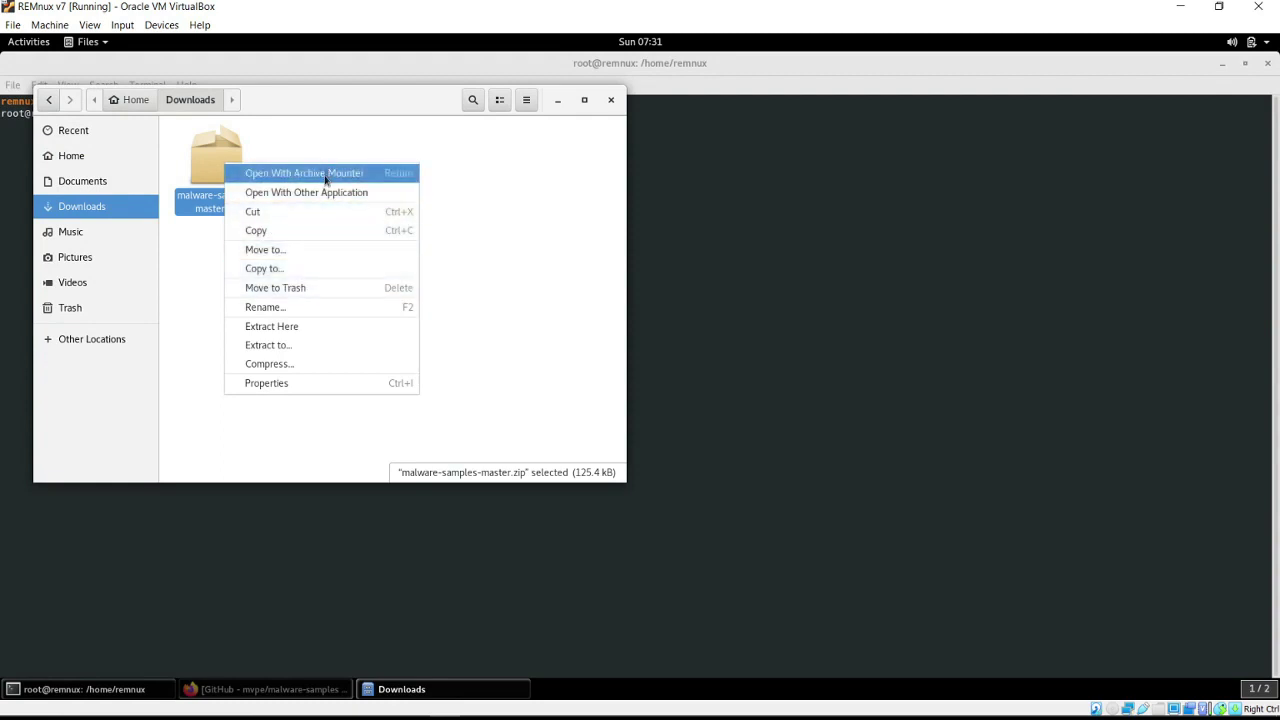
left_click(325, 176)
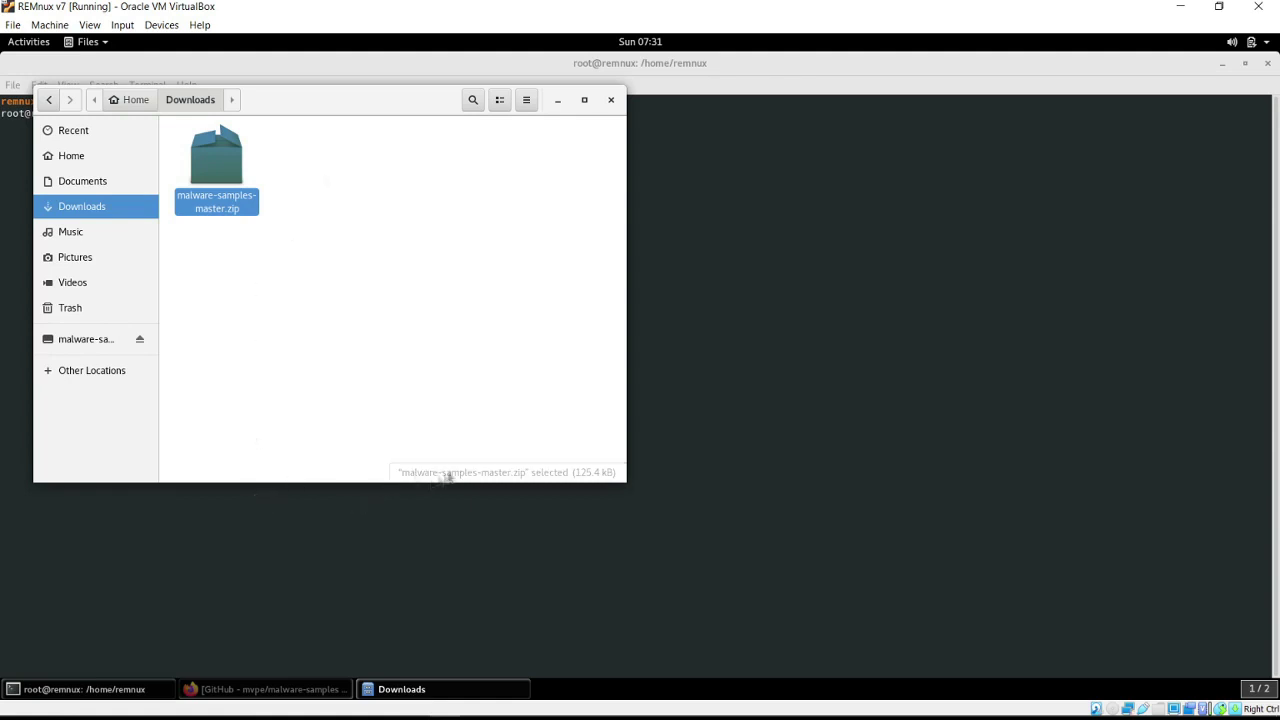
right_click(224, 165)
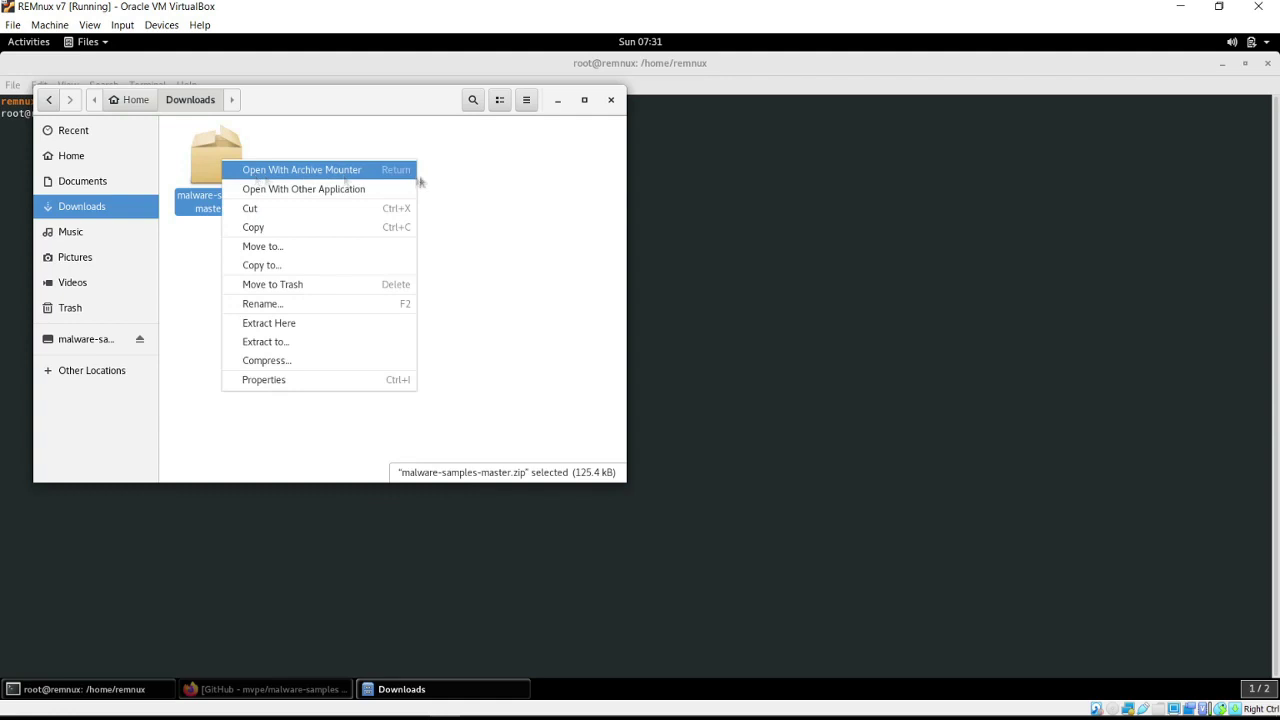
left_click(468, 182)
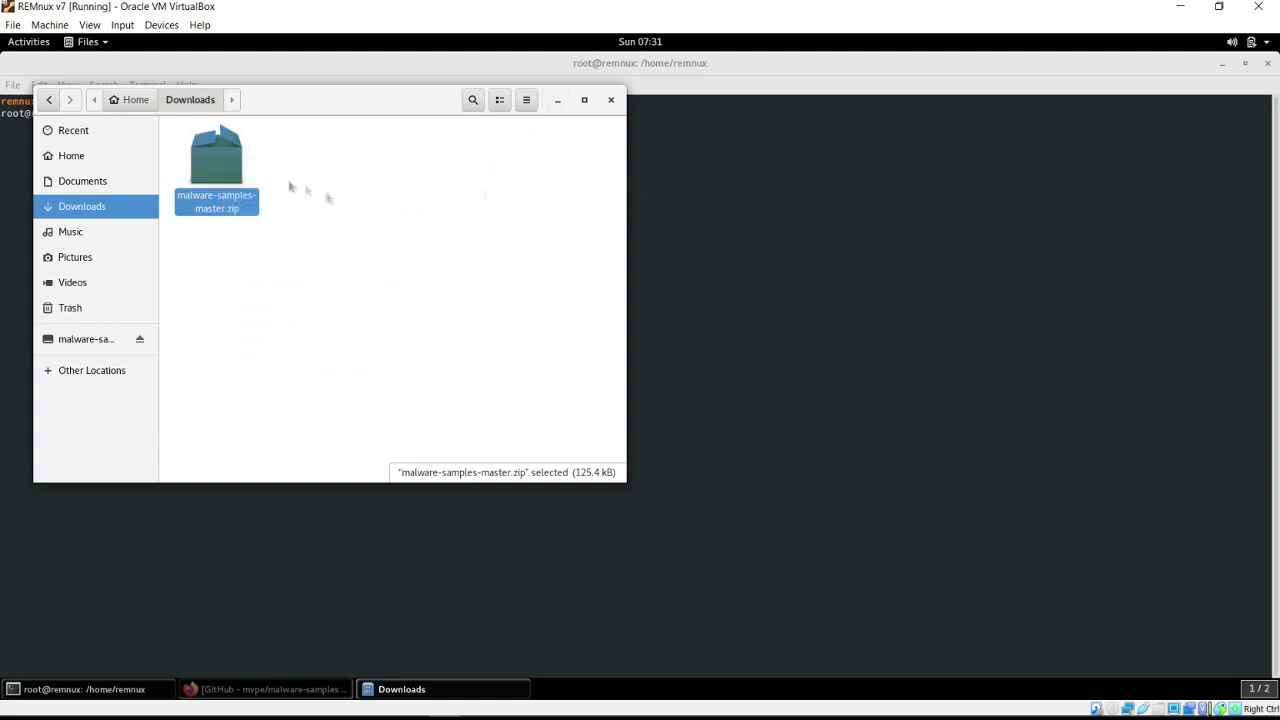
right_click(240, 177)
left_click(380, 245)
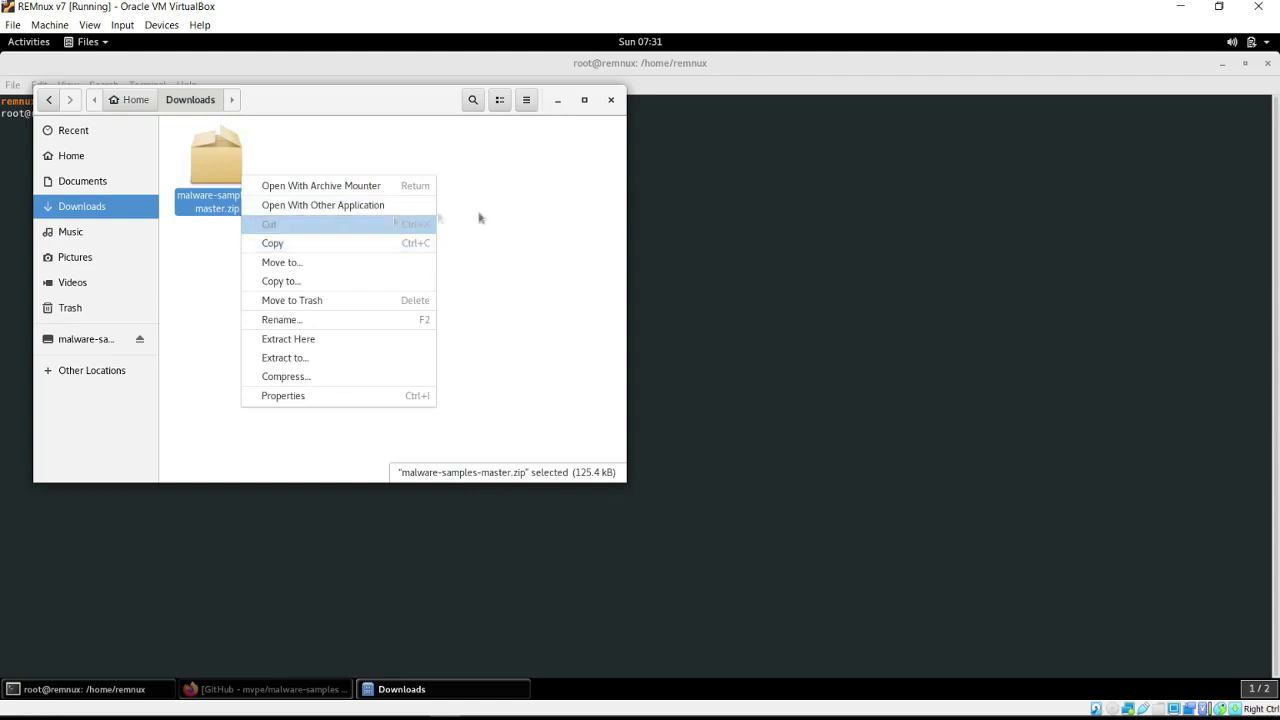
left_click(556, 101)
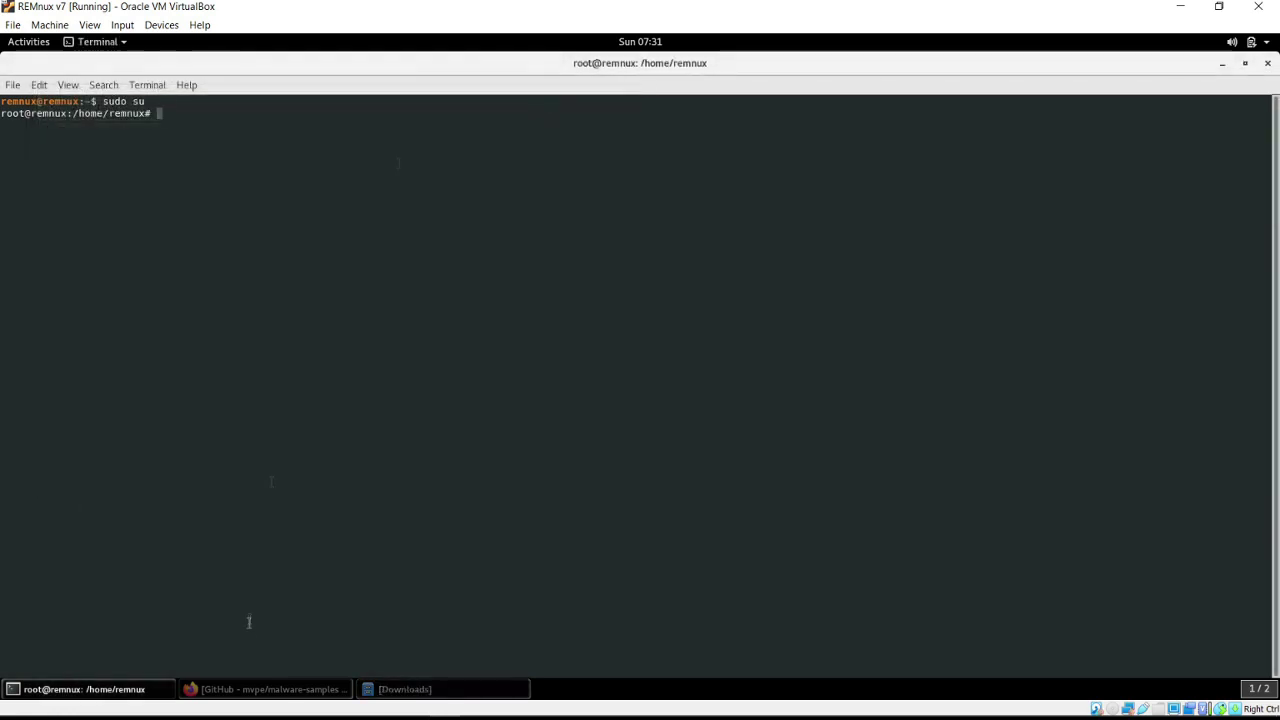
left_click(430, 688)
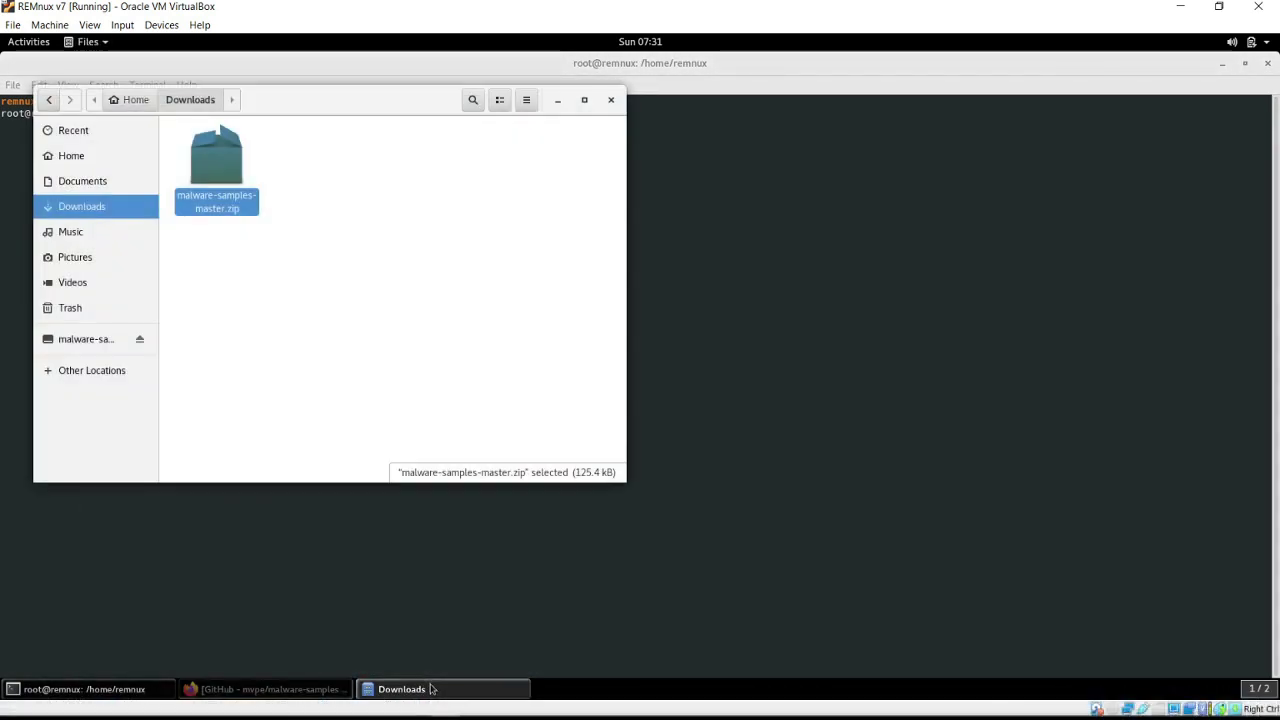
- Minimize the Downloads window and, after a blank line in the Notepad notes, add "lupa gaes, update dulu kita, soalnya kan aplikasi pendukung ny"
left_click(430, 688)
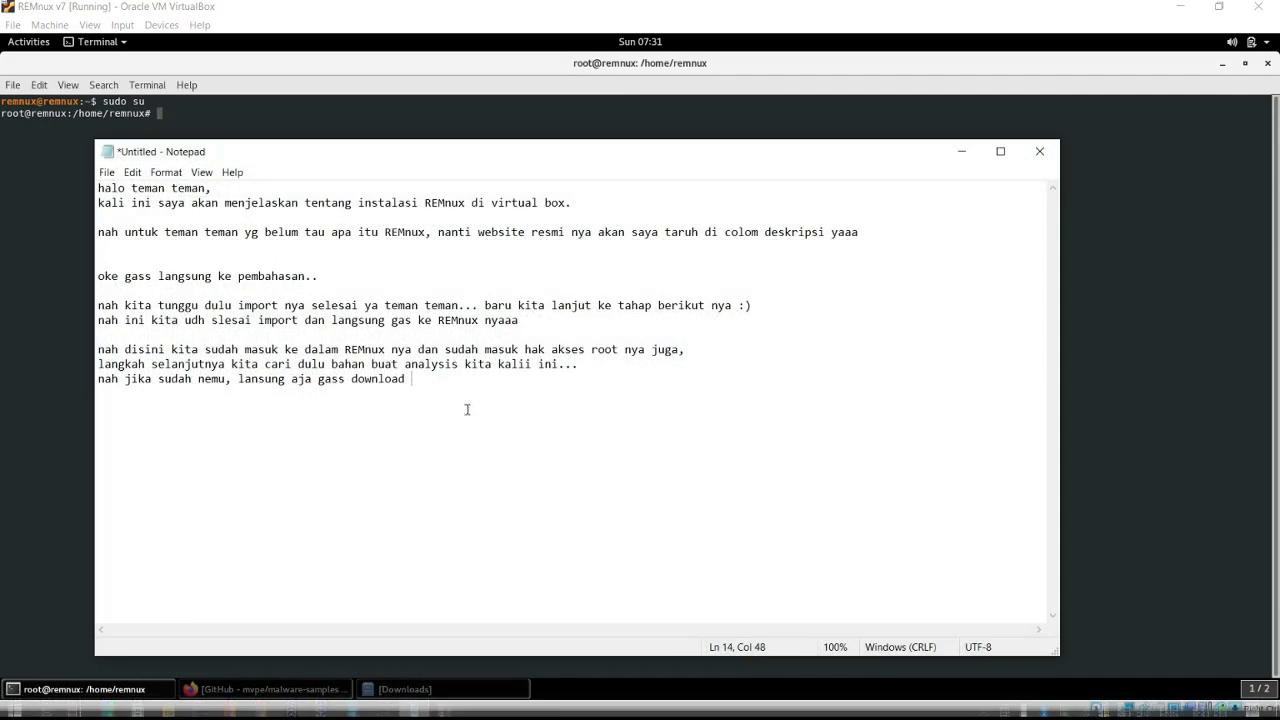
key("Return")
key("Return")
type("lupa g")
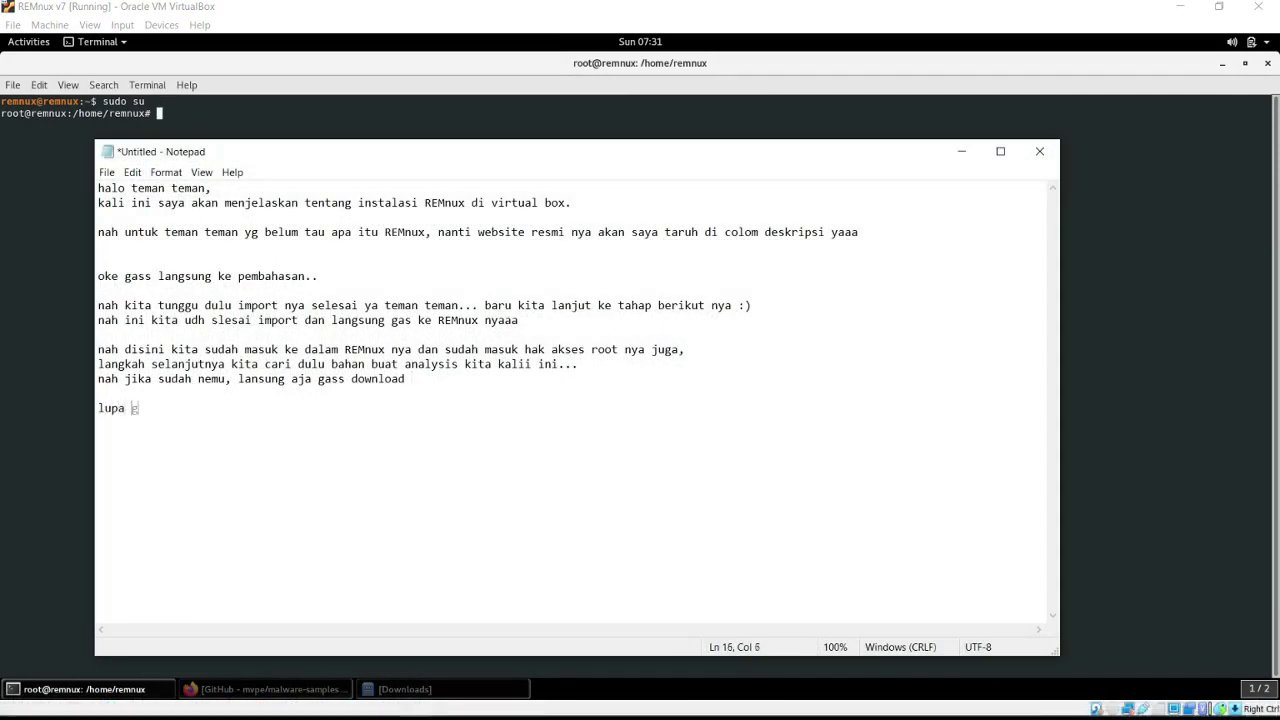
type("aes, update dulu")
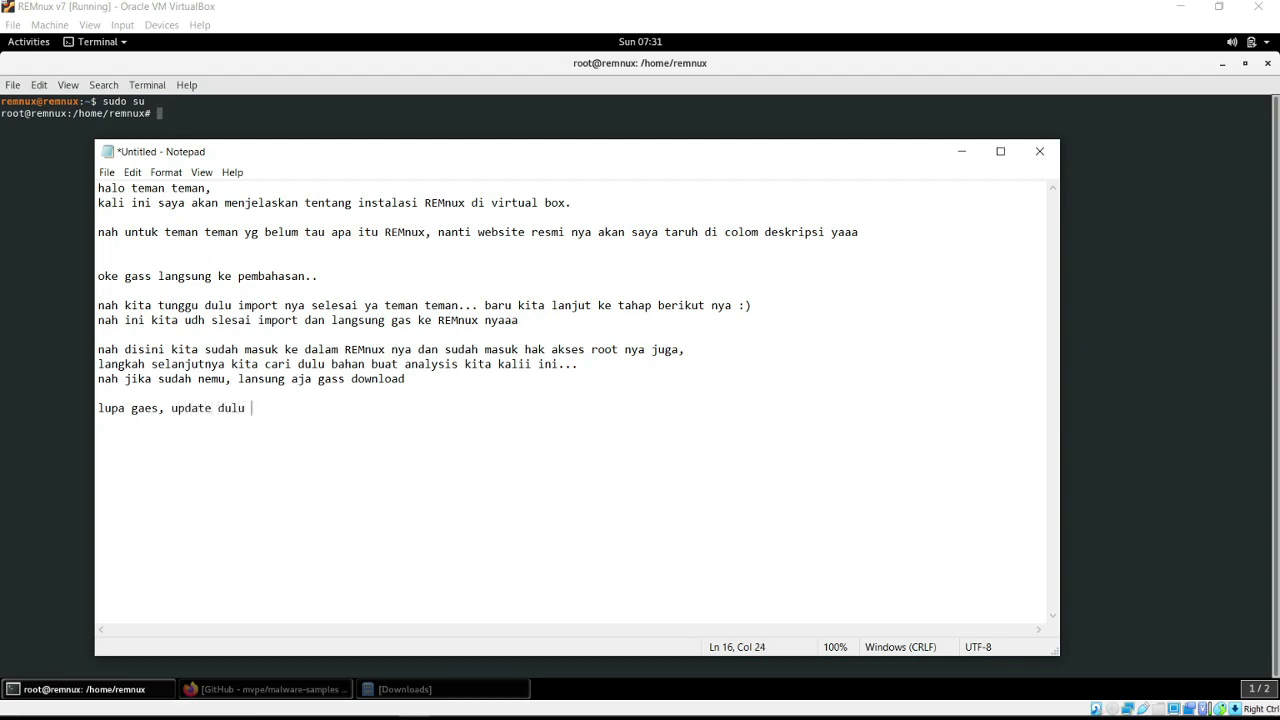
type(" kita, soalnya kan ")
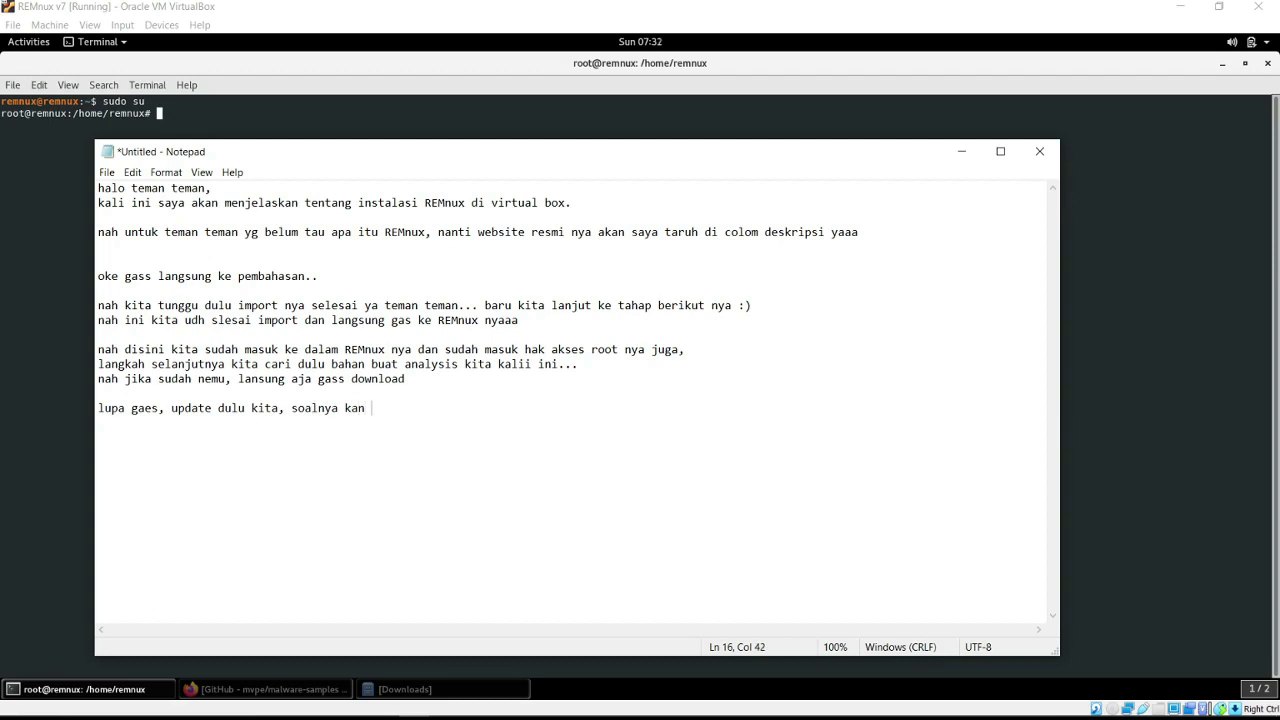
type("aplikasi pendukung ny")
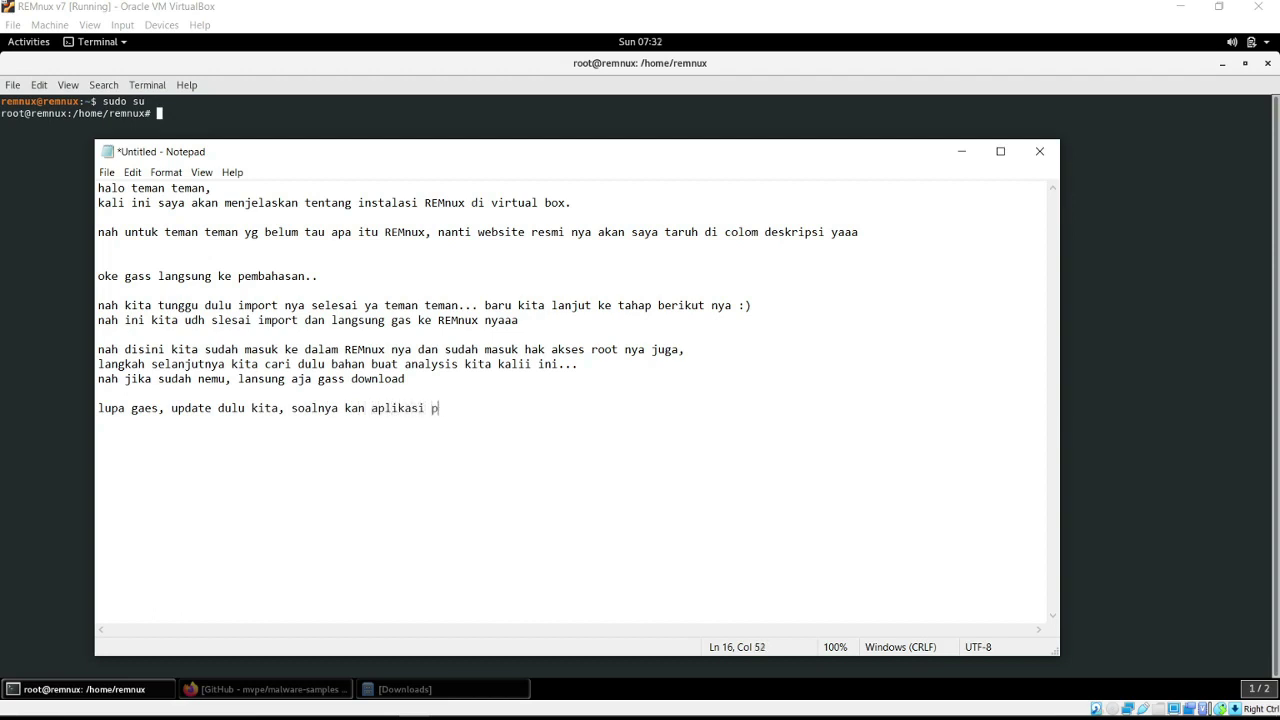